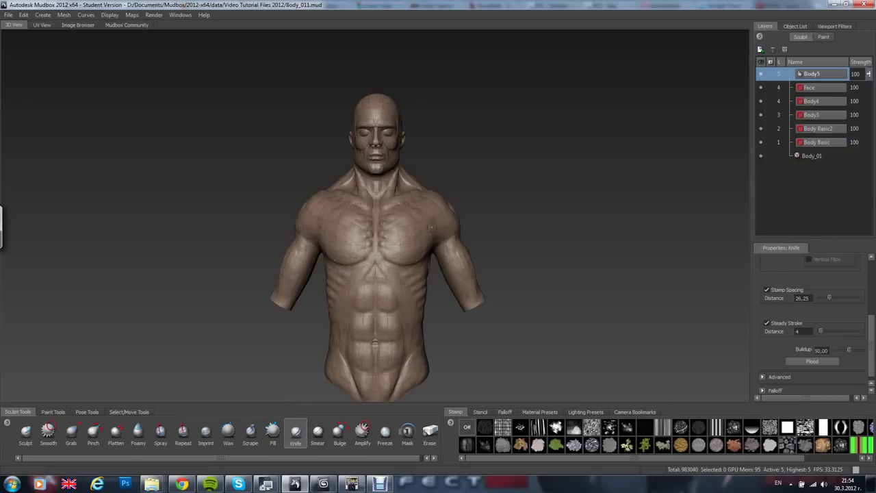
Step: Create a paint layer named "Skin texture" with size 2048, TIFF [8 bit, RGBA] format and the Diffuse channel
{"action": "mouse_move", "coordinate": [370, 256]}
{"action": "left_mouse_down", "text": "alt"}
{"action": "mouse_move", "coordinate": [390, 254]}
{"action": "mouse_move", "coordinate": [399, 242]}
{"action": "left_mouse_up", "text": "alt"}
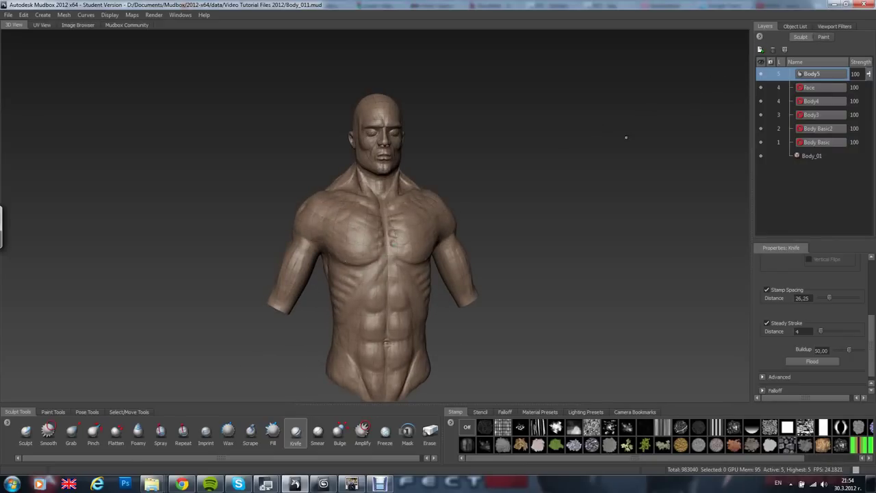
{"action": "mouse_move", "coordinate": [394, 283]}
{"action": "left_mouse_down", "text": "alt"}
{"action": "mouse_move", "coordinate": [317, 284]}
{"action": "mouse_move", "coordinate": [405, 282]}
{"action": "left_mouse_up", "text": "alt"}
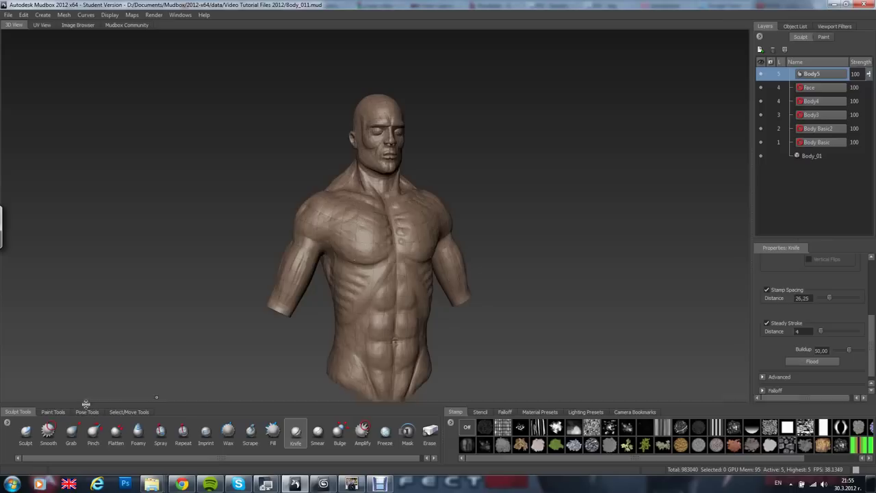
{"action": "left_click", "coordinate": [61, 413]}
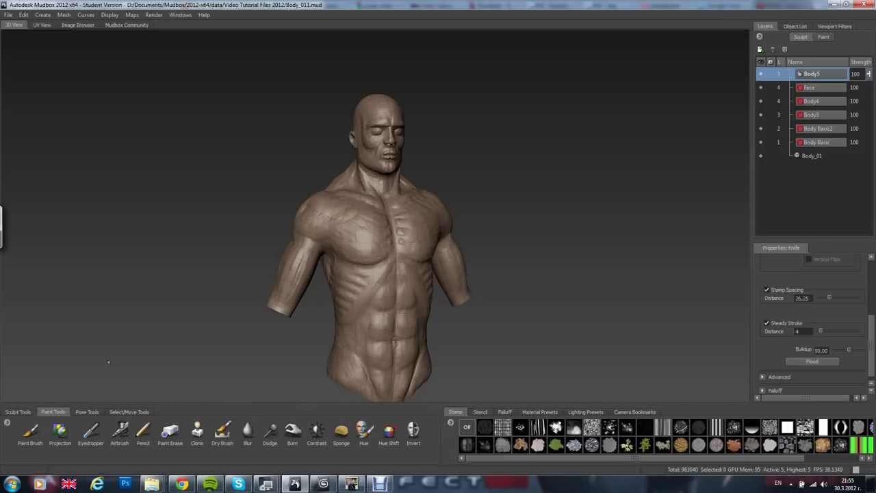
{"action": "left_click", "coordinate": [824, 36]}
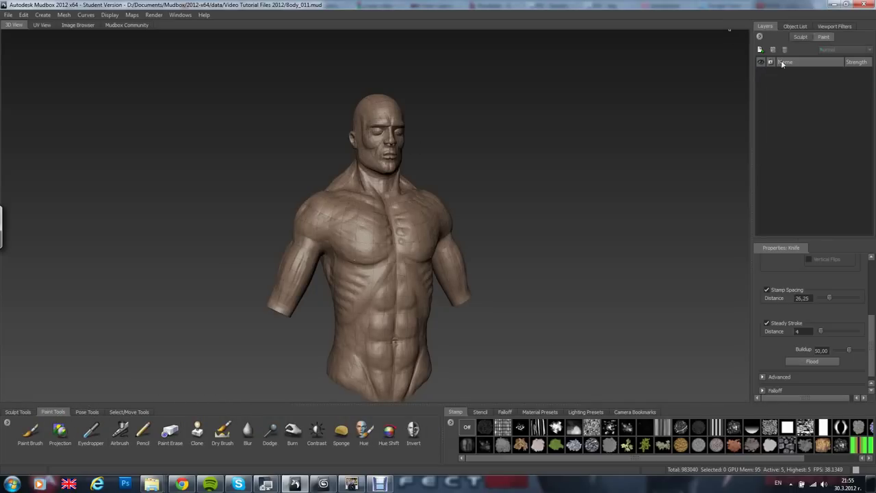
{"action": "left_click", "coordinate": [760, 49]}
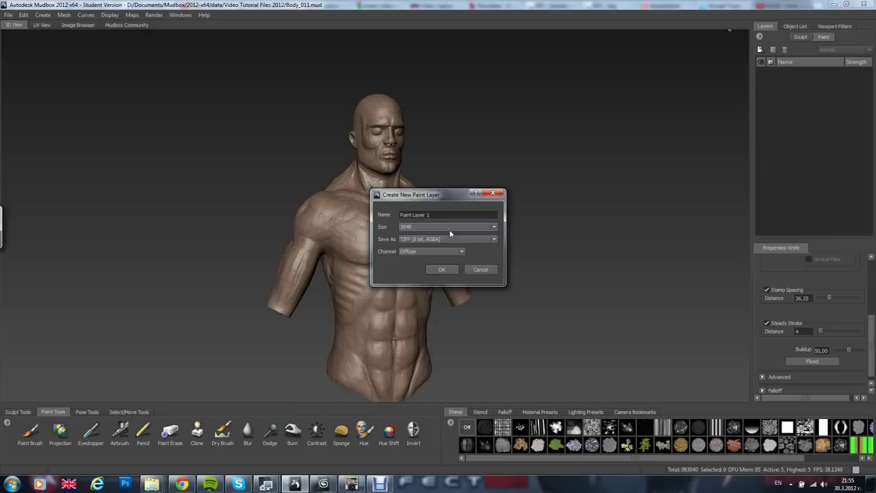
{"action": "mouse_move", "coordinate": [442, 231]}
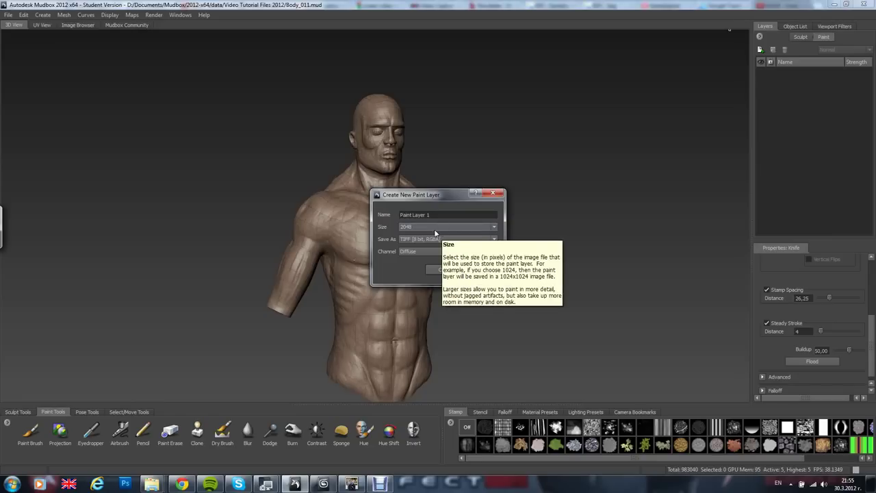
{"action": "triple_click", "coordinate": [409, 215]}
{"action": "type", "text": "Skin texture"}
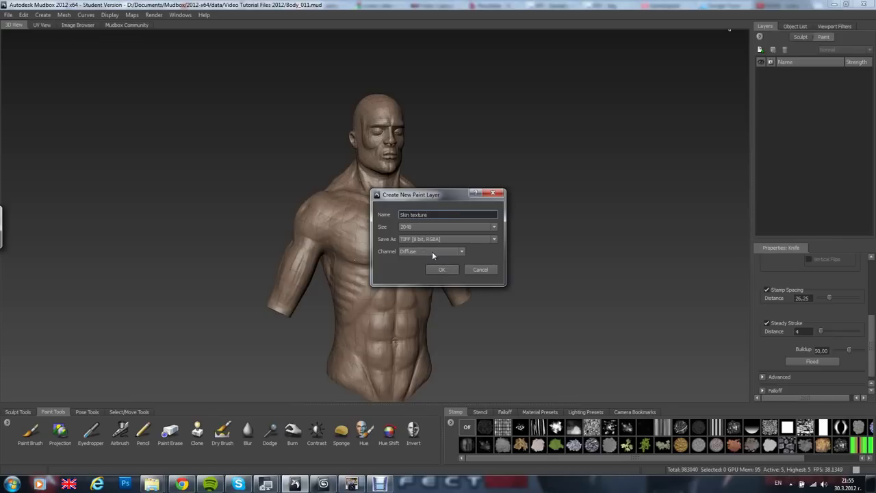
{"action": "left_click", "coordinate": [443, 269]}
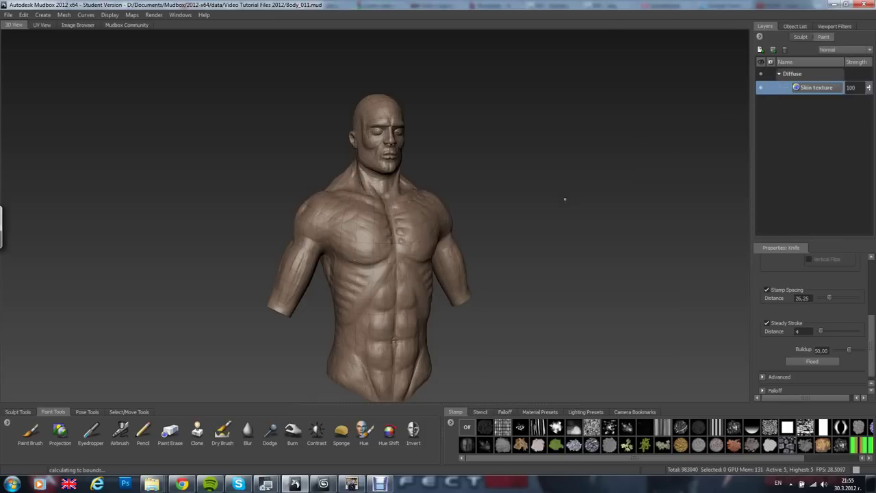
Step: Choose the Paint Brush and set its color to a reddish brown
{"action": "left_click_drag", "start_coordinate": [446, 261], "coordinate": [297, 210], "text": "alt"}
{"action": "key", "text": "shift+w"}
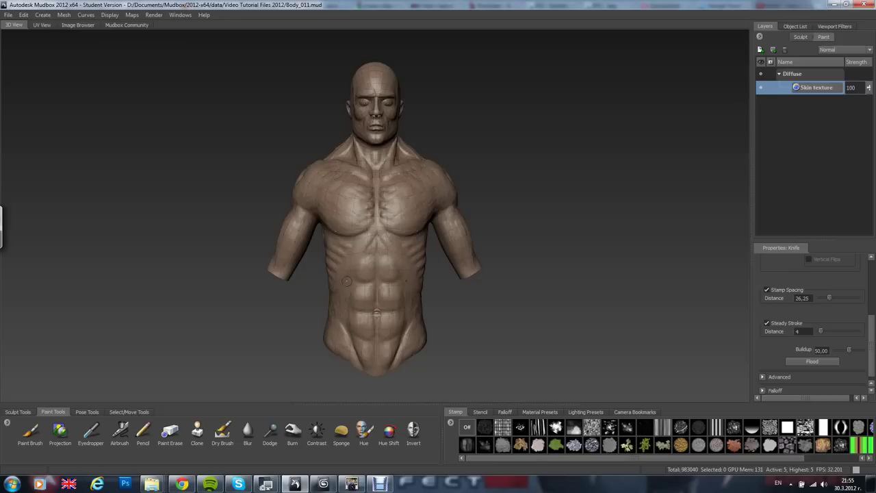
{"action": "left_click", "coordinate": [41, 442]}
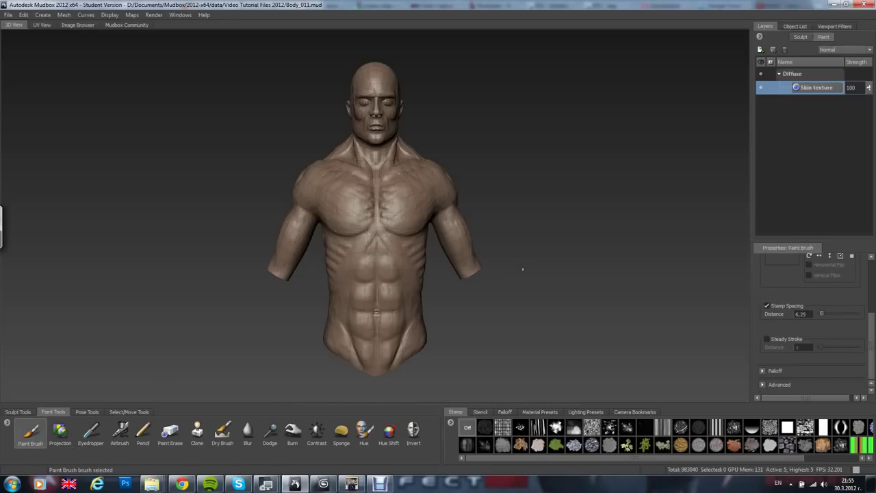
{"action": "left_click_drag", "start_coordinate": [871, 330], "coordinate": [838, 282]}
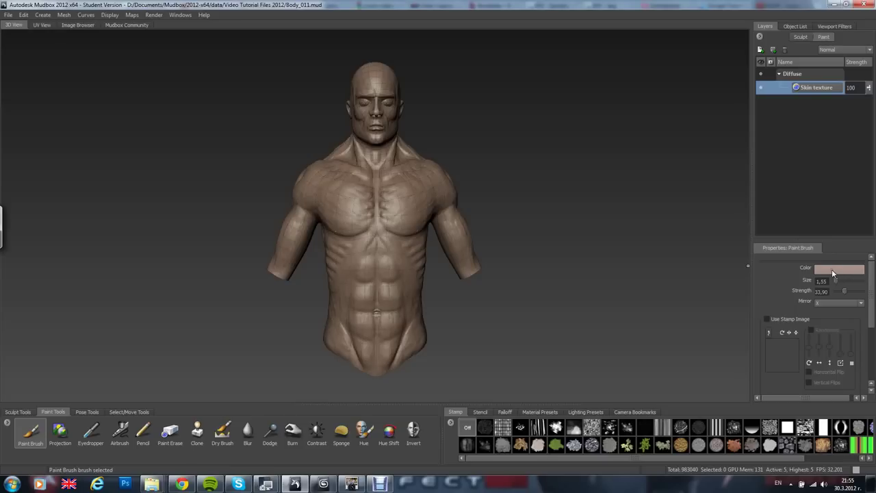
{"action": "right_click_drag", "start_coordinate": [423, 233], "coordinate": [436, 352], "text": "alt"}
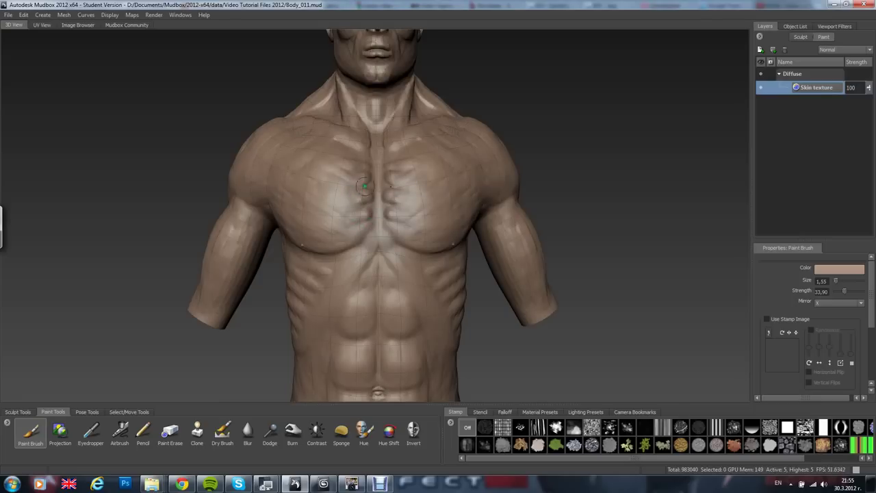
{"action": "left_click", "coordinate": [825, 269]}
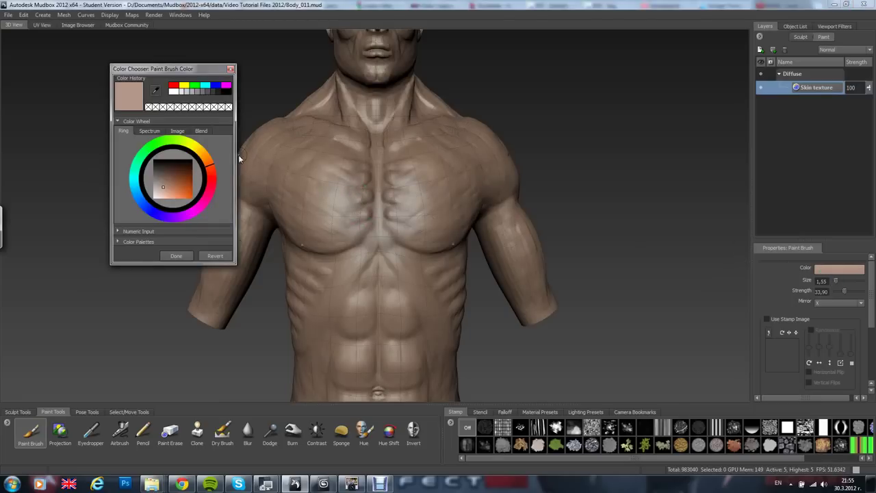
{"action": "left_click", "coordinate": [173, 180]}
{"action": "left_click", "coordinate": [182, 258]}
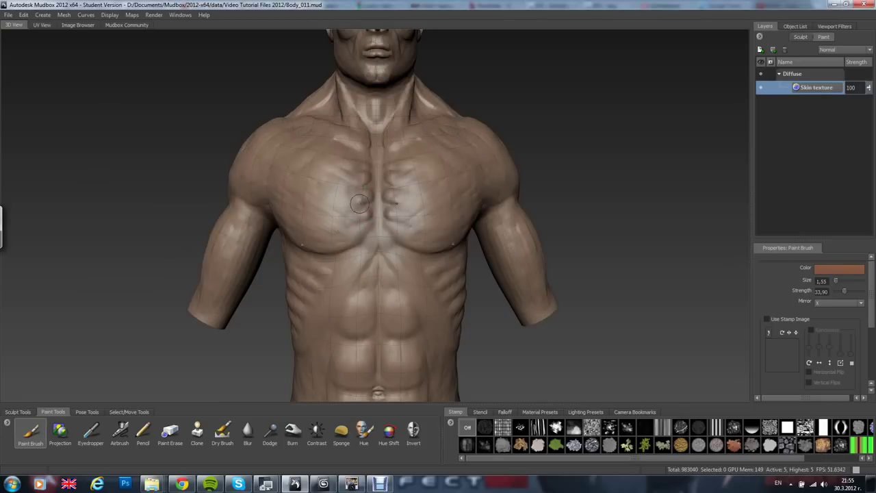
Step: Paint reddish-brown color over the inner chest muscles, mirrored across X
{"action": "mouse_move", "coordinate": [360, 217]}
{"action": "left_mouse_down"}
{"action": "mouse_move", "coordinate": [341, 220]}
{"action": "mouse_move", "coordinate": [349, 195]}
{"action": "mouse_move", "coordinate": [342, 200]}
{"action": "mouse_move", "coordinate": [339, 180]}
{"action": "mouse_move", "coordinate": [355, 160]}
{"action": "mouse_move", "coordinate": [339, 171]}
{"action": "mouse_move", "coordinate": [312, 164]}
{"action": "mouse_move", "coordinate": [327, 205]}
{"action": "mouse_move", "coordinate": [361, 213]}
{"action": "mouse_move", "coordinate": [357, 232]}
{"action": "mouse_move", "coordinate": [363, 197]}
{"action": "mouse_move", "coordinate": [349, 158]}
{"action": "mouse_move", "coordinate": [363, 162]}
{"action": "mouse_move", "coordinate": [368, 214]}
{"action": "mouse_move", "coordinate": [337, 241]}
{"action": "mouse_move", "coordinate": [333, 189]}
{"action": "mouse_move", "coordinate": [315, 179]}
{"action": "mouse_move", "coordinate": [322, 154]}
{"action": "mouse_move", "coordinate": [335, 234]}
{"action": "mouse_move", "coordinate": [359, 240]}
{"action": "mouse_move", "coordinate": [375, 209]}
{"action": "mouse_move", "coordinate": [365, 168]}
{"action": "mouse_move", "coordinate": [317, 169]}
{"action": "mouse_move", "coordinate": [343, 207]}
{"action": "mouse_move", "coordinate": [287, 212]}
{"action": "mouse_move", "coordinate": [356, 213]}
{"action": "mouse_move", "coordinate": [373, 223]}
{"action": "left_mouse_up"}
{"action": "scroll", "coordinate": [346, 208], "scroll_direction": "down", "scroll_amount": 4}
{"action": "scroll", "coordinate": [356, 290], "scroll_direction": "up", "scroll_amount": 4}
{"action": "middle_click_drag", "start_coordinate": [316, 264], "coordinate": [322, 295], "text": "alt"}
{"action": "scroll", "coordinate": [359, 224], "scroll_direction": "up", "scroll_amount": 4}
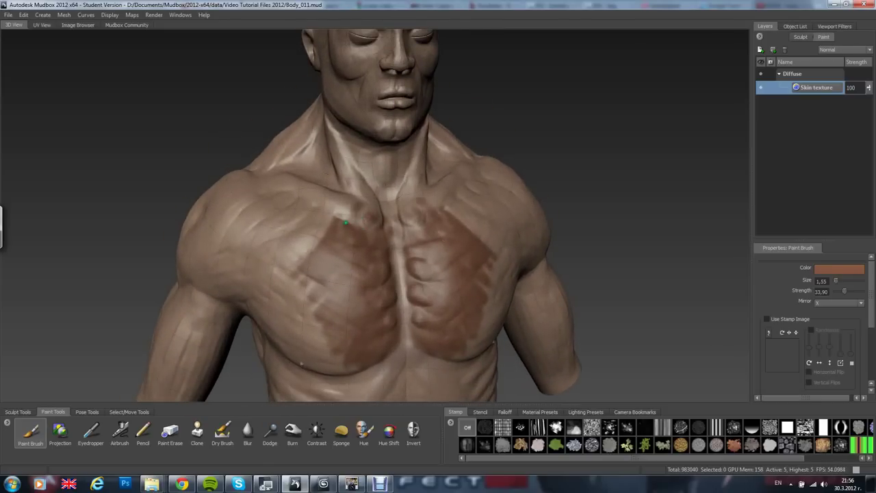
Step: Choose the Projection brush and load the Textures Mudbox folder from the Pictures directory into the image browser
{"action": "left_click", "coordinate": [60, 431]}
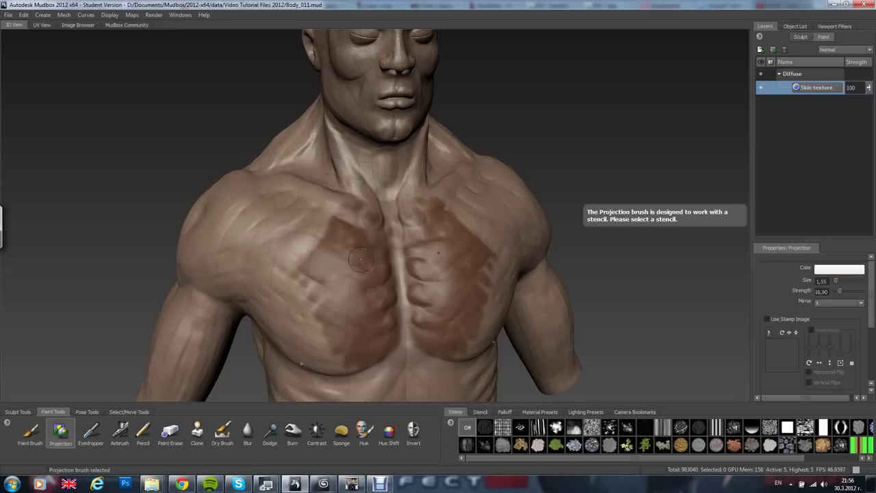
{"action": "left_click", "coordinate": [77, 25]}
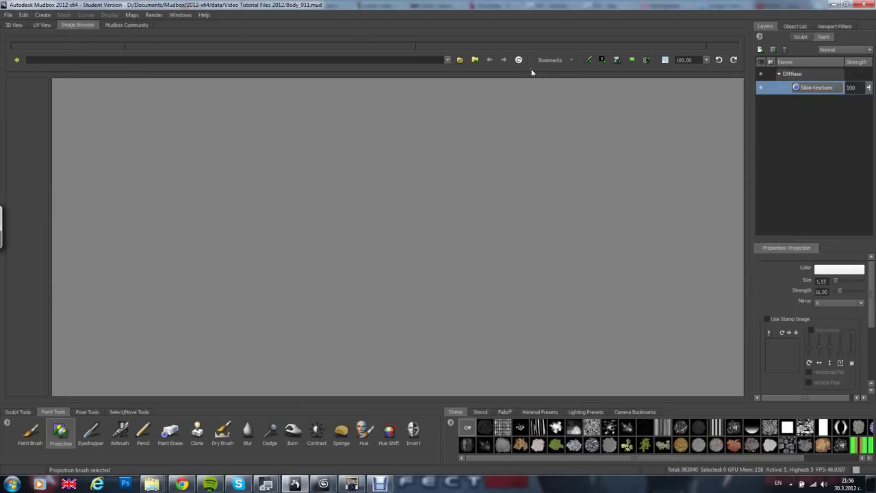
{"action": "left_click", "coordinate": [434, 63]}
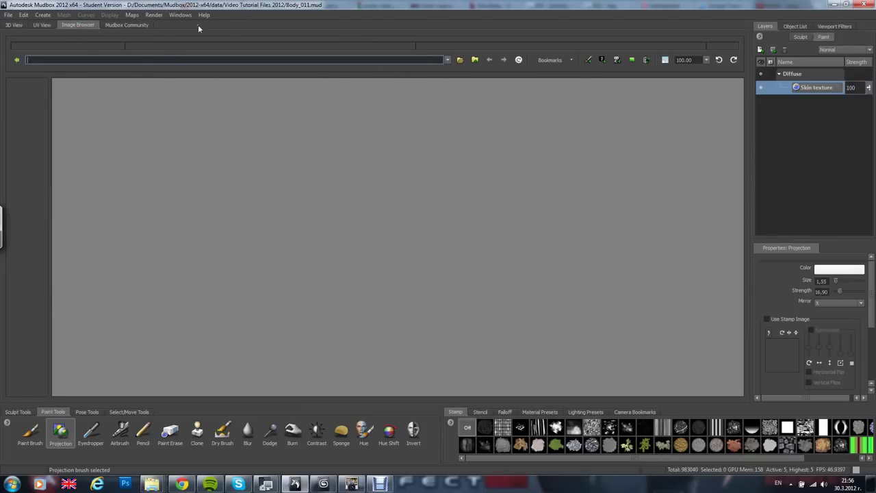
{"action": "left_click", "coordinate": [459, 61]}
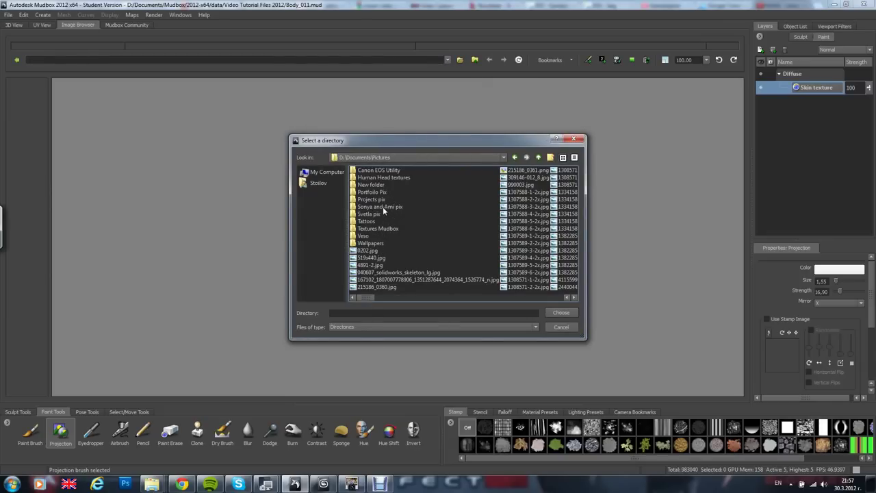
{"action": "double_click", "coordinate": [379, 228]}
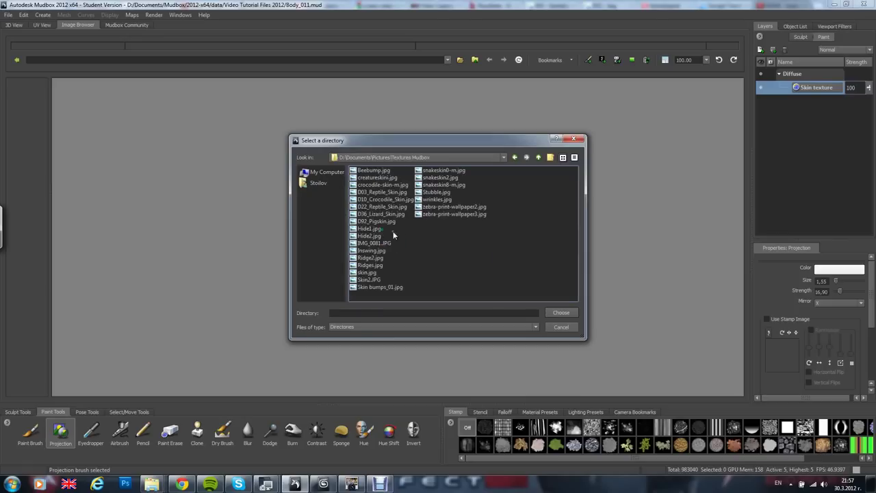
{"action": "left_click", "coordinate": [552, 314]}
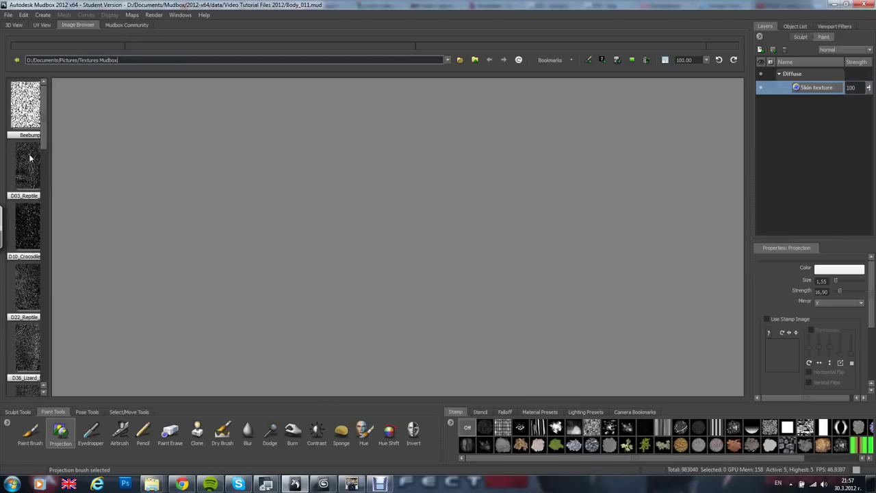
Step: Find Skin2.JPG among the texture thumbnails and set it as the stencil
{"action": "left_click_drag", "start_coordinate": [45, 141], "coordinate": [50, 238]}
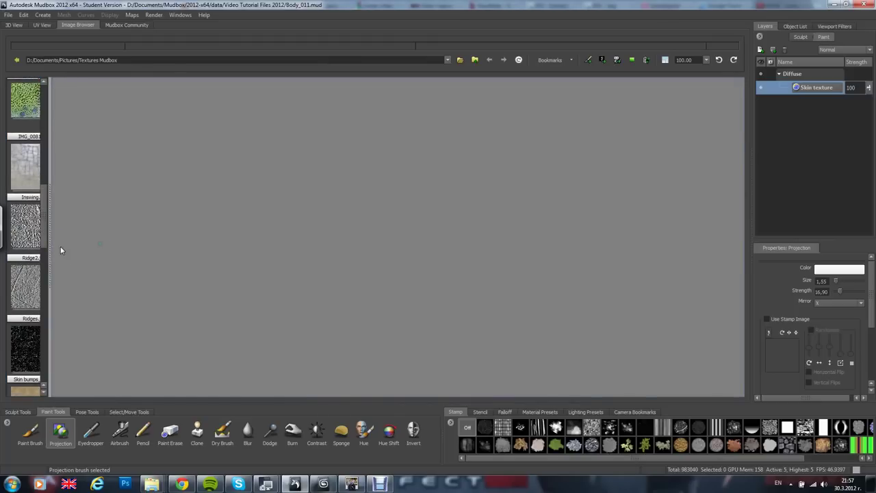
{"action": "left_click_drag", "start_coordinate": [50, 252], "coordinate": [104, 241]}
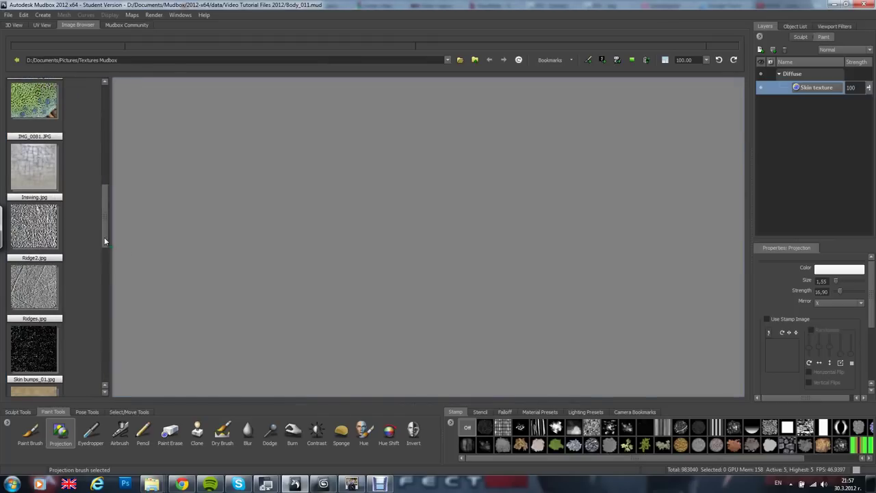
{"action": "scroll", "coordinate": [104, 241], "scroll_direction": "down", "scroll_amount": 5}
{"action": "left_click", "coordinate": [42, 265]}
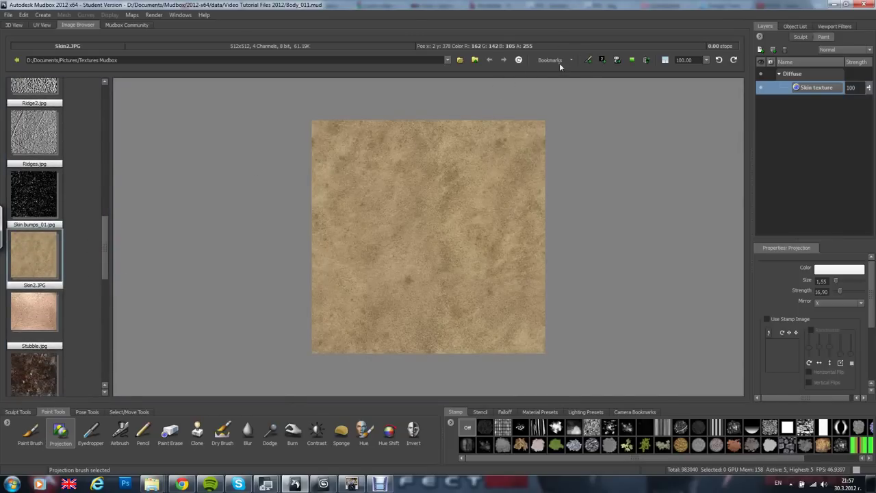
{"action": "left_click", "coordinate": [602, 61]}
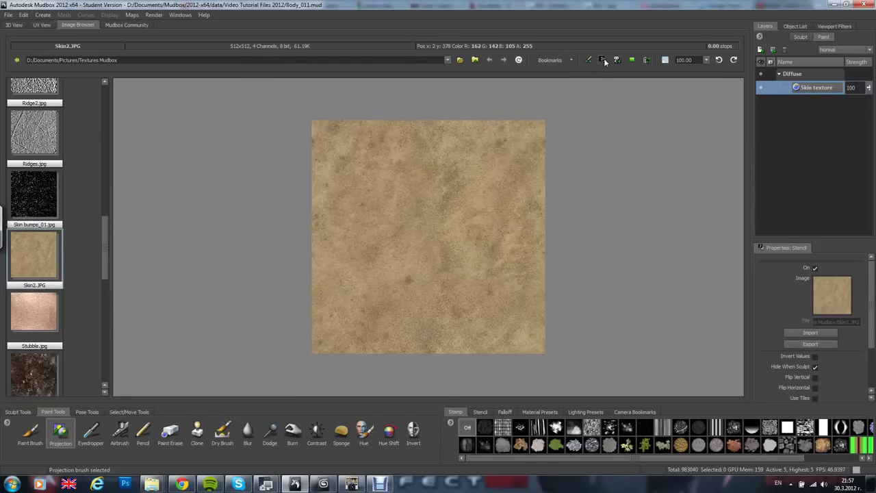
Step: Return to the 3D view of the torso and toggle the stencil overlay off and on
{"action": "left_click", "coordinate": [15, 26]}
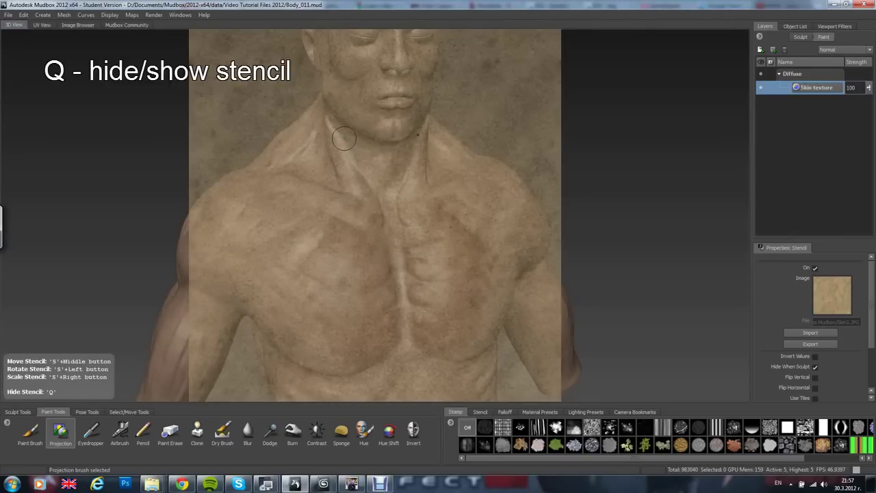
{"action": "key", "text": "q"}
{"action": "key", "text": "q"}
{"action": "key", "text": "q"}
{"action": "key", "text": "q"}
Step: Project the Skin2 stencil texture over the chest muscles, covering the reddish-brown paint
{"action": "middle_click_drag", "start_coordinate": [340, 158], "coordinate": [341, 193], "text": "alt"}
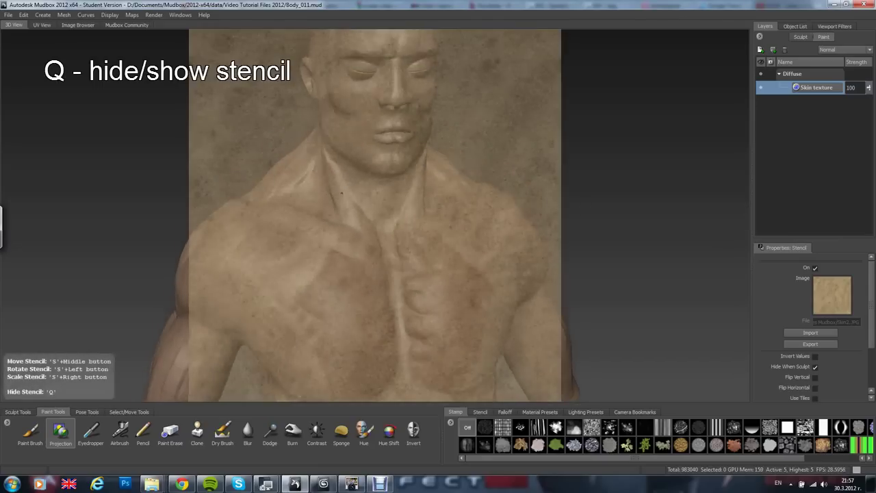
{"action": "left_click_drag", "start_coordinate": [342, 193], "coordinate": [400, 205], "text": "alt"}
{"action": "middle_click_drag", "start_coordinate": [401, 205], "coordinate": [358, 139], "text": "alt"}
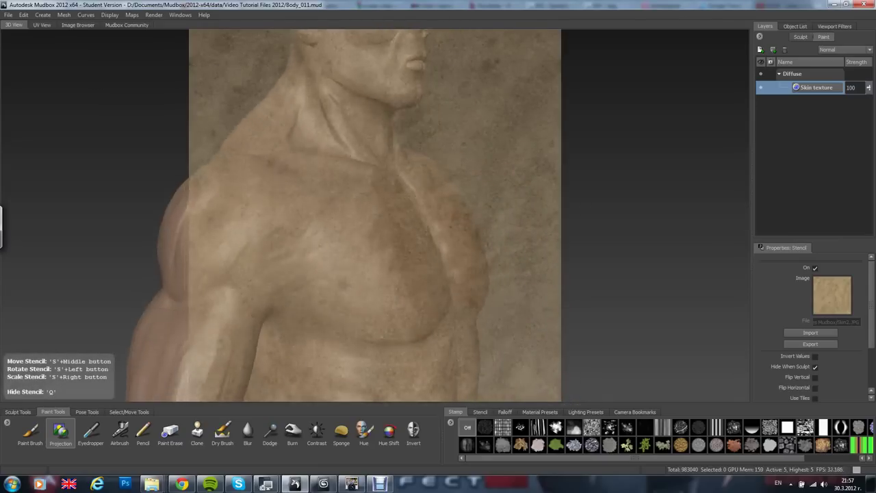
{"action": "middle_click_drag", "start_coordinate": [359, 179], "coordinate": [342, 146], "text": "alt"}
{"action": "left_click_drag", "start_coordinate": [343, 146], "coordinate": [322, 155], "text": "alt"}
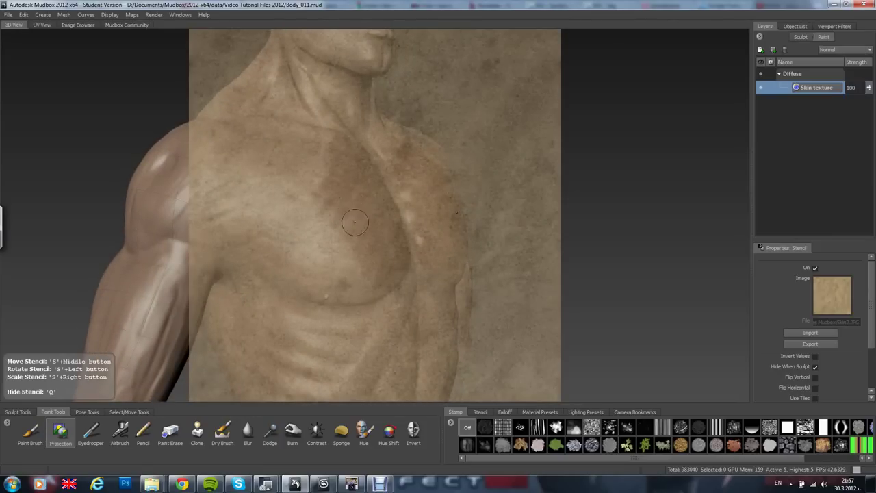
{"action": "left_click_drag", "start_coordinate": [358, 227], "coordinate": [347, 237], "text": "alt"}
{"action": "middle_click_drag", "start_coordinate": [348, 236], "coordinate": [360, 225], "text": "alt"}
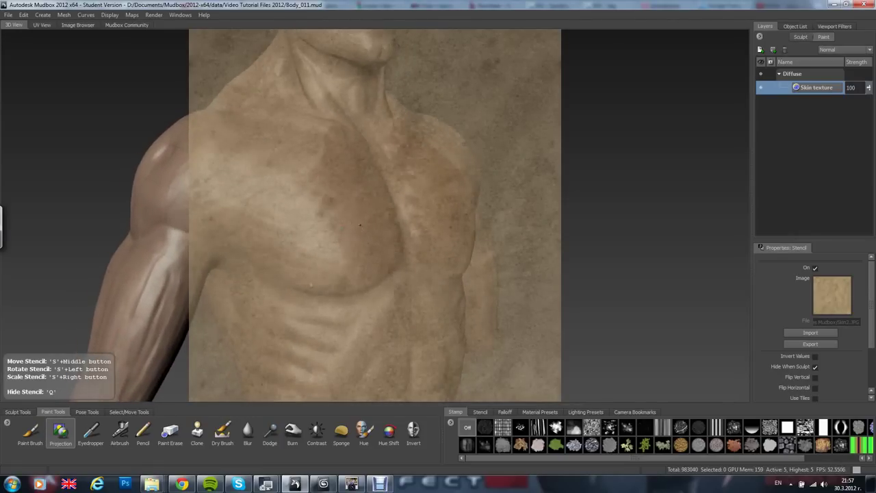
{"action": "left_click_drag", "start_coordinate": [360, 225], "coordinate": [328, 225], "text": "alt"}
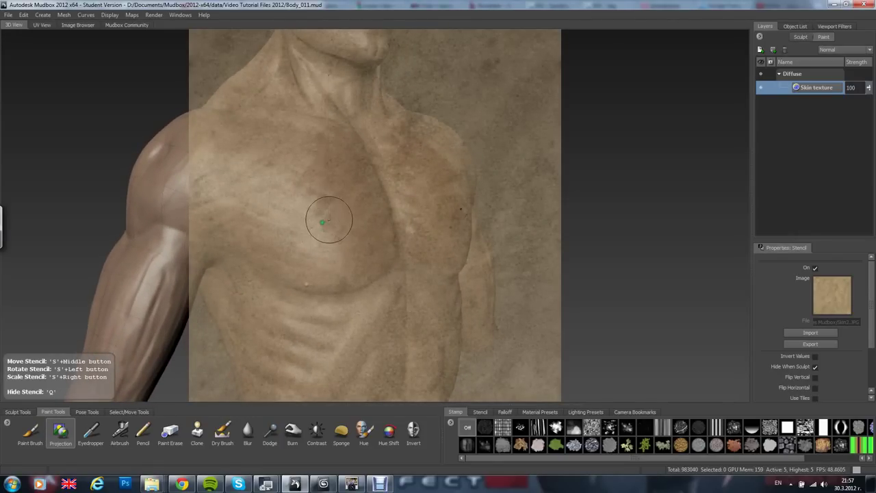
{"action": "key", "text": "q"}
{"action": "mouse_move", "coordinate": [341, 206]}
{"action": "left_mouse_down"}
{"action": "mouse_move", "coordinate": [340, 243]}
{"action": "mouse_move", "coordinate": [358, 223]}
{"action": "mouse_move", "coordinate": [364, 243]}
{"action": "mouse_move", "coordinate": [354, 276]}
{"action": "mouse_move", "coordinate": [378, 261]}
{"action": "mouse_move", "coordinate": [386, 231]}
{"action": "mouse_move", "coordinate": [346, 180]}
{"action": "mouse_move", "coordinate": [285, 171]}
{"action": "mouse_move", "coordinate": [312, 202]}
{"action": "mouse_move", "coordinate": [315, 256]}
{"action": "mouse_move", "coordinate": [340, 274]}
{"action": "left_mouse_up"}
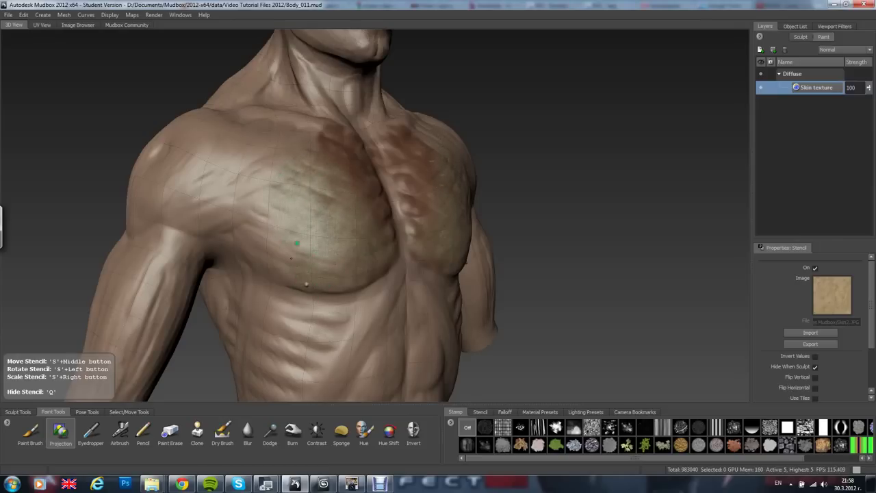
{"action": "mouse_move", "coordinate": [296, 243]}
{"action": "left_mouse_down"}
{"action": "mouse_move", "coordinate": [271, 233]}
{"action": "mouse_move", "coordinate": [354, 173]}
{"action": "mouse_move", "coordinate": [397, 229]}
{"action": "left_mouse_up"}
{"action": "left_click_drag", "start_coordinate": [366, 140], "coordinate": [319, 157]}
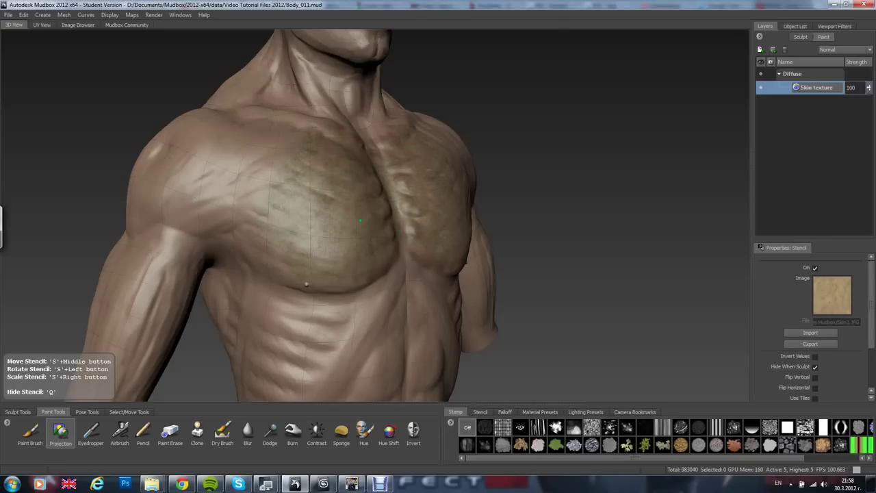
Step: Project the Skin2 stencil texture over the abdomen and along the ribs on the side of the torso
{"action": "left_click_drag", "start_coordinate": [360, 220], "coordinate": [294, 233], "text": "alt"}
{"action": "key", "text": "q"}
{"action": "left_click_drag", "start_coordinate": [362, 231], "coordinate": [335, 248], "text": "alt"}
{"action": "key", "text": "q"}
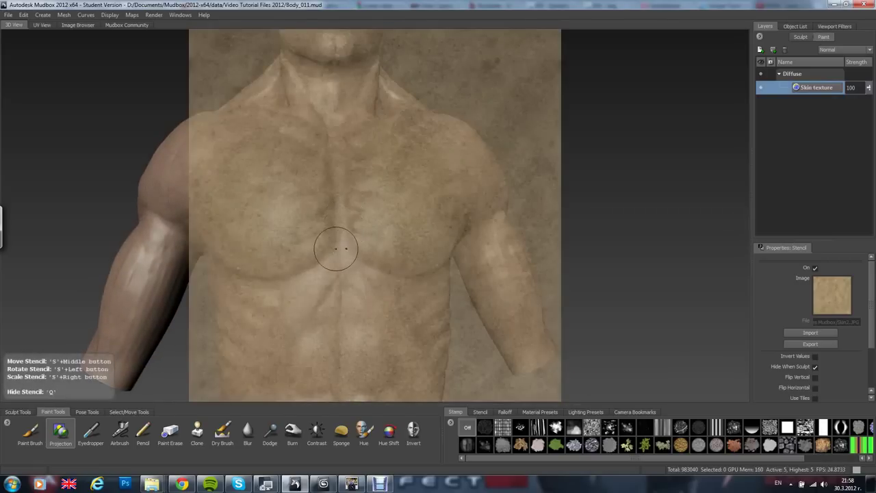
{"action": "middle_click_drag", "start_coordinate": [336, 248], "coordinate": [355, 190], "text": "alt"}
{"action": "left_click_drag", "start_coordinate": [323, 249], "coordinate": [358, 245]}
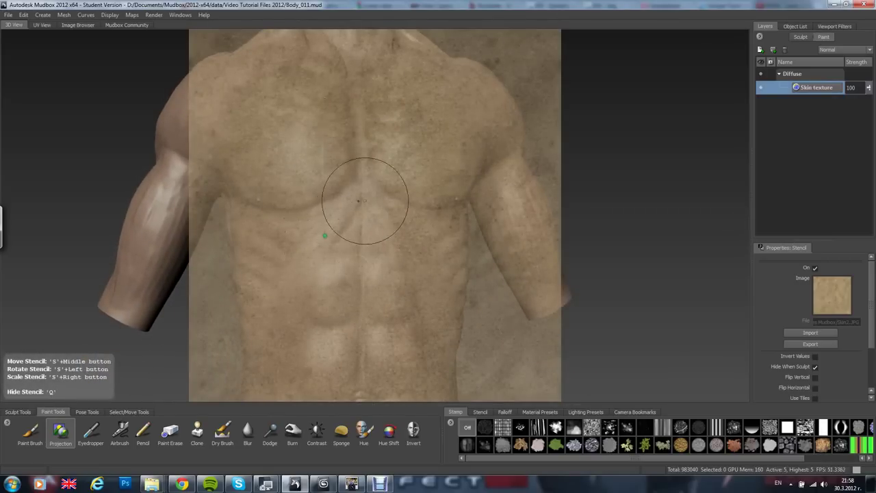
{"action": "mouse_move", "coordinate": [359, 200]}
{"action": "left_mouse_down"}
{"action": "mouse_move", "coordinate": [357, 235]}
{"action": "mouse_move", "coordinate": [337, 248]}
{"action": "mouse_move", "coordinate": [299, 223]}
{"action": "mouse_move", "coordinate": [375, 298]}
{"action": "mouse_move", "coordinate": [320, 335]}
{"action": "mouse_move", "coordinate": [287, 299]}
{"action": "left_mouse_up"}
{"action": "mouse_move", "coordinate": [340, 251]}
{"action": "left_mouse_down"}
{"action": "mouse_move", "coordinate": [319, 267]}
{"action": "mouse_move", "coordinate": [287, 340]}
{"action": "mouse_move", "coordinate": [322, 327]}
{"action": "mouse_move", "coordinate": [317, 293]}
{"action": "mouse_move", "coordinate": [425, 172]}
{"action": "mouse_move", "coordinate": [417, 277]}
{"action": "mouse_move", "coordinate": [430, 346]}
{"action": "mouse_move", "coordinate": [373, 266]}
{"action": "mouse_move", "coordinate": [380, 190]}
{"action": "mouse_move", "coordinate": [346, 214]}
{"action": "mouse_move", "coordinate": [355, 204]}
{"action": "mouse_move", "coordinate": [343, 238]}
{"action": "left_mouse_up"}
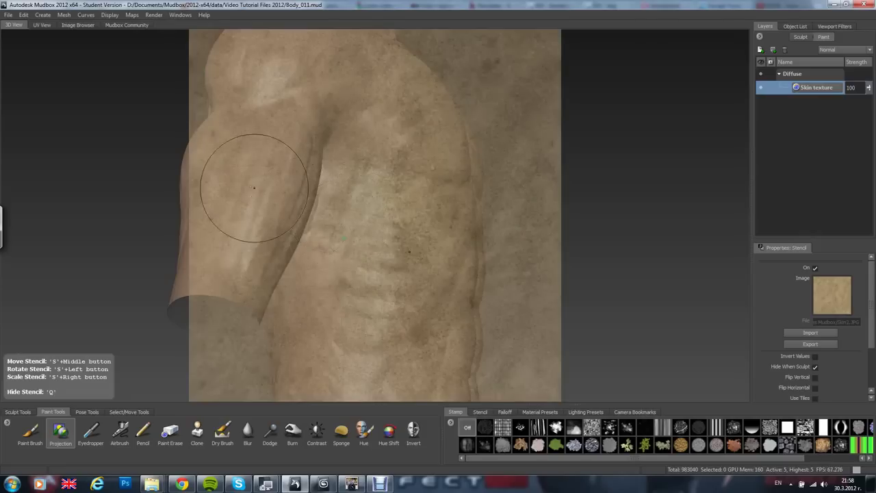
Step: Flatten the torso mesh to UV space and show the skin stencil over the flattened UV shells
{"action": "left_click", "coordinate": [63, 15]}
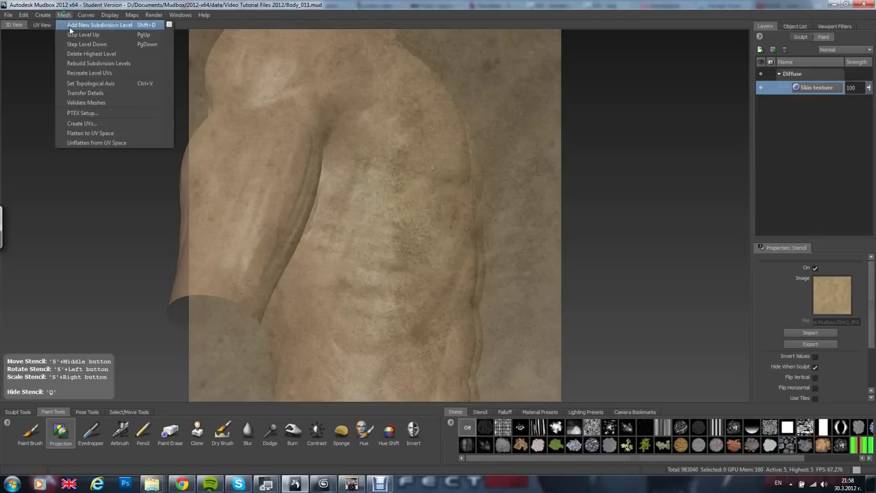
{"action": "left_click", "coordinate": [70, 136]}
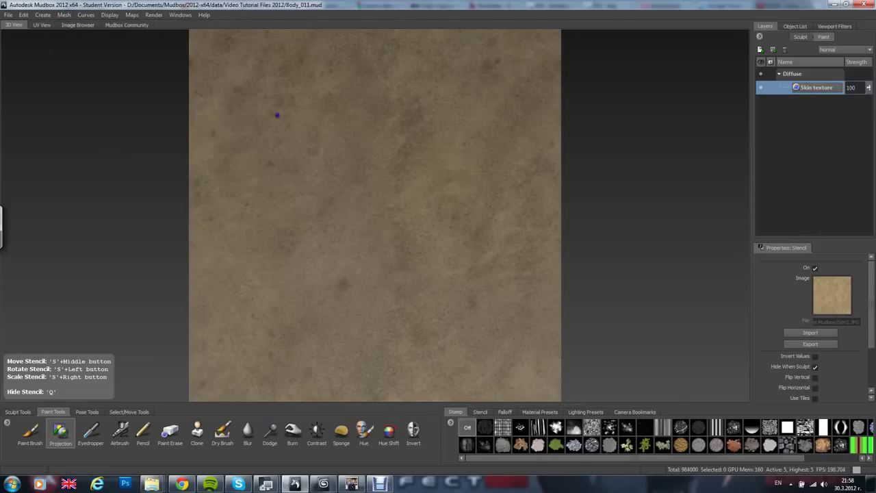
{"action": "key", "text": "q"}
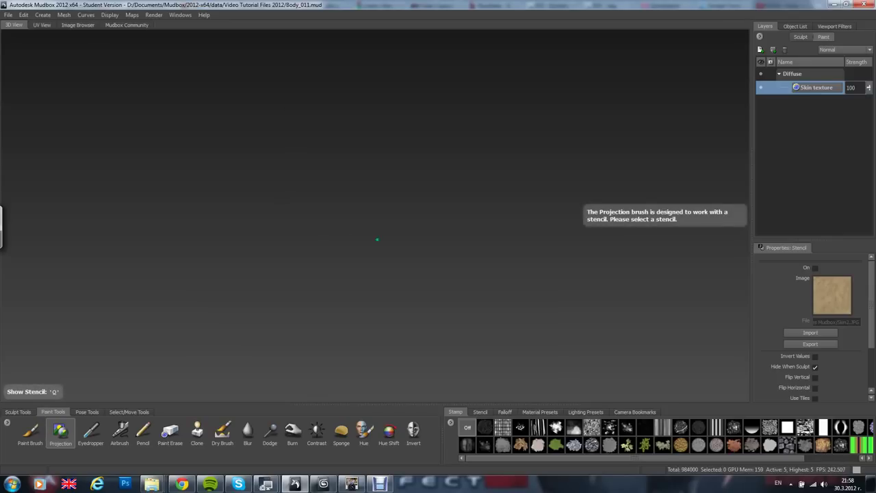
{"action": "mouse_move", "coordinate": [377, 240]}
{"action": "left_mouse_down", "text": "alt"}
{"action": "mouse_move", "coordinate": [388, 302]}
{"action": "mouse_move", "coordinate": [290, 313]}
{"action": "mouse_move", "coordinate": [236, 280]}
{"action": "mouse_move", "coordinate": [312, 267]}
{"action": "mouse_move", "coordinate": [299, 246]}
{"action": "mouse_move", "coordinate": [285, 160]}
{"action": "mouse_move", "coordinate": [301, 320]}
{"action": "mouse_move", "coordinate": [307, 267]}
{"action": "mouse_move", "coordinate": [297, 233]}
{"action": "left_mouse_up", "text": "alt"}
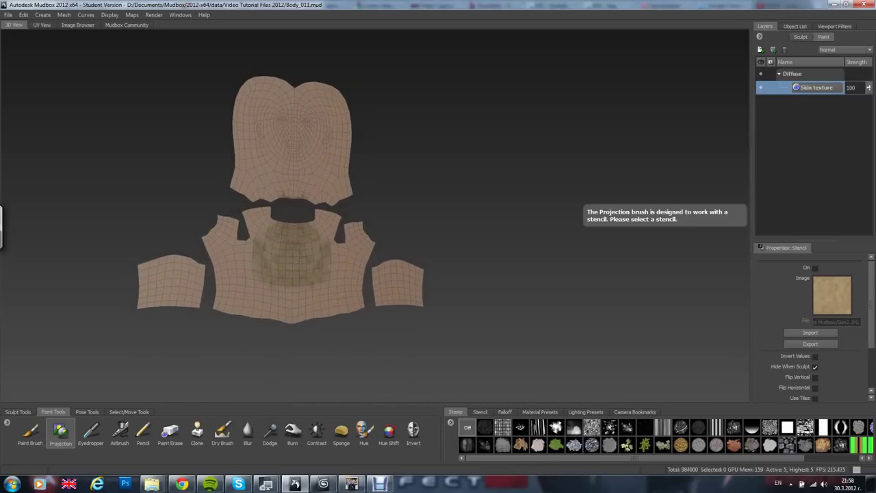
{"action": "left_click_drag", "start_coordinate": [259, 267], "coordinate": [287, 251], "text": "alt"}
{"action": "key", "text": "q"}
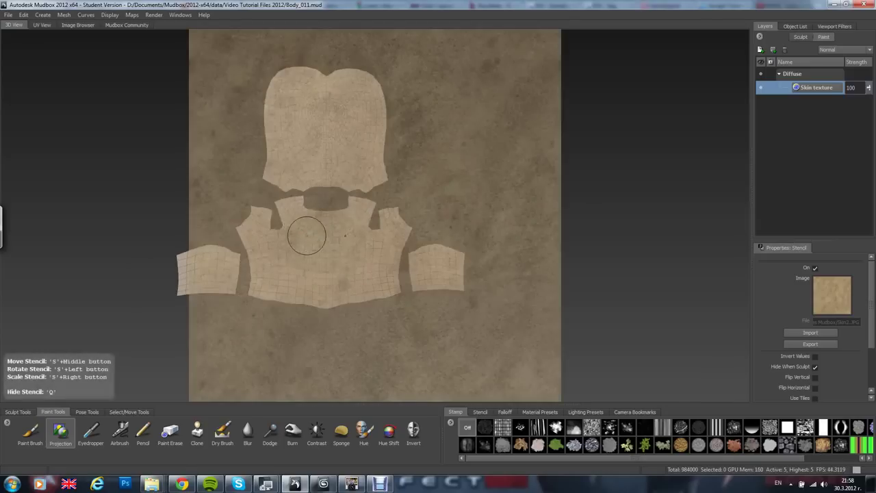
Step: Project the skin stencil over the entire flattened arm UV shell
{"action": "right_click_drag", "start_coordinate": [306, 241], "coordinate": [308, 295], "text": "alt"}
{"action": "middle_click_drag", "start_coordinate": [301, 258], "coordinate": [362, 244], "text": "alt"}
{"action": "middle_click_drag", "start_coordinate": [304, 235], "coordinate": [363, 224], "text": "alt"}
{"action": "mouse_move", "coordinate": [287, 269]}
{"action": "right_mouse_down", "text": "alt"}
{"action": "mouse_move", "coordinate": [294, 356]}
{"action": "mouse_move", "coordinate": [279, 281]}
{"action": "right_mouse_up", "text": "alt"}
{"action": "middle_click_drag", "start_coordinate": [231, 272], "coordinate": [295, 231], "text": "alt"}
{"action": "mouse_move", "coordinate": [305, 250]}
{"action": "right_mouse_down", "text": "alt"}
{"action": "mouse_move", "coordinate": [313, 358]}
{"action": "mouse_move", "coordinate": [304, 231]}
{"action": "mouse_move", "coordinate": [340, 374]}
{"action": "mouse_move", "coordinate": [338, 362]}
{"action": "right_mouse_up", "text": "alt"}
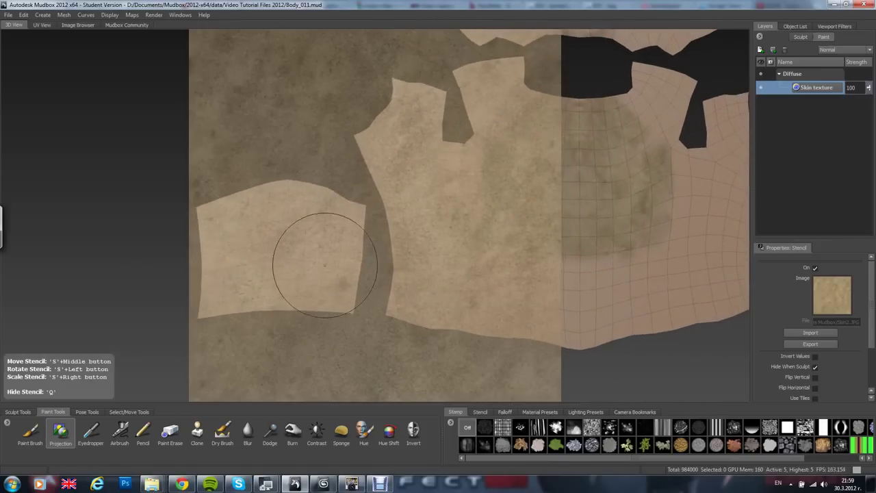
{"action": "left_click_drag", "start_coordinate": [329, 228], "coordinate": [271, 204]}
{"action": "left_click_drag", "start_coordinate": [204, 199], "coordinate": [229, 261]}
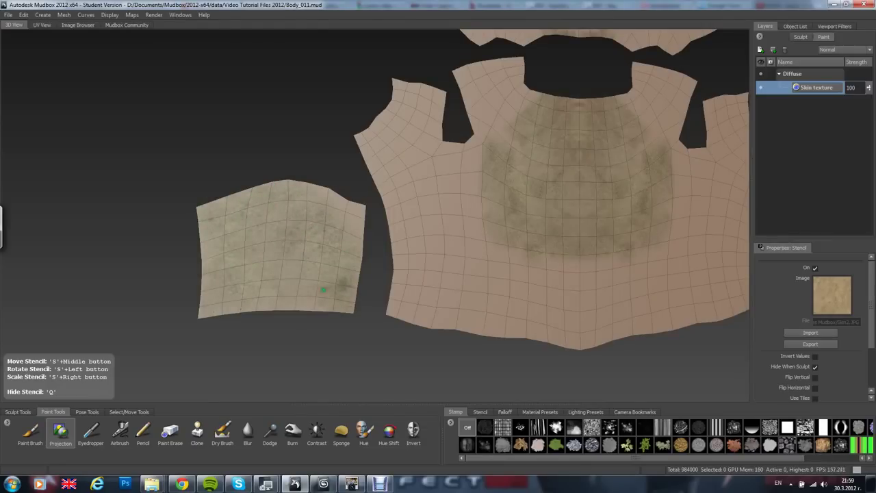
{"action": "left_click_drag", "start_coordinate": [307, 193], "coordinate": [337, 200]}
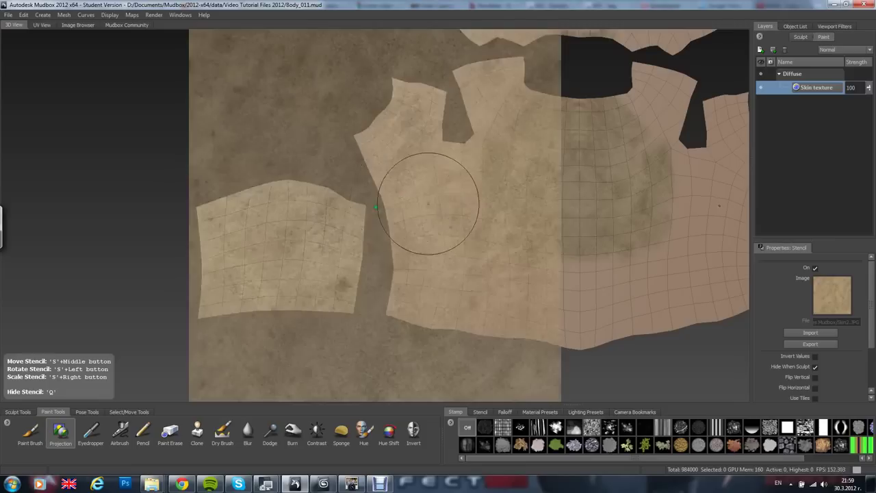
Step: Project the skin stencil over the flattened torso shell, from the shoulder and side to the abdomen and neckline straps
{"action": "mouse_move", "coordinate": [428, 189]}
{"action": "left_mouse_down"}
{"action": "mouse_move", "coordinate": [384, 126]}
{"action": "mouse_move", "coordinate": [393, 81]}
{"action": "left_mouse_up"}
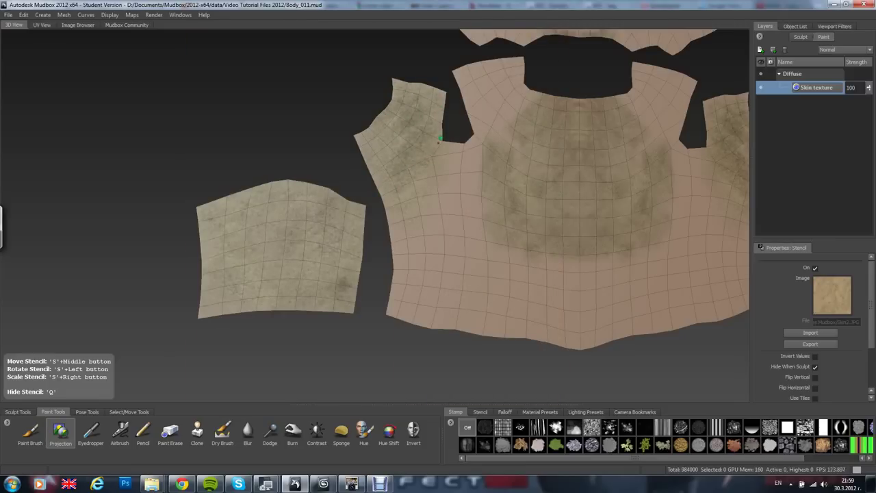
{"action": "mouse_move", "coordinate": [425, 192]}
{"action": "left_mouse_down"}
{"action": "mouse_move", "coordinate": [408, 236]}
{"action": "mouse_move", "coordinate": [412, 264]}
{"action": "mouse_move", "coordinate": [472, 260]}
{"action": "mouse_move", "coordinate": [446, 207]}
{"action": "left_mouse_up"}
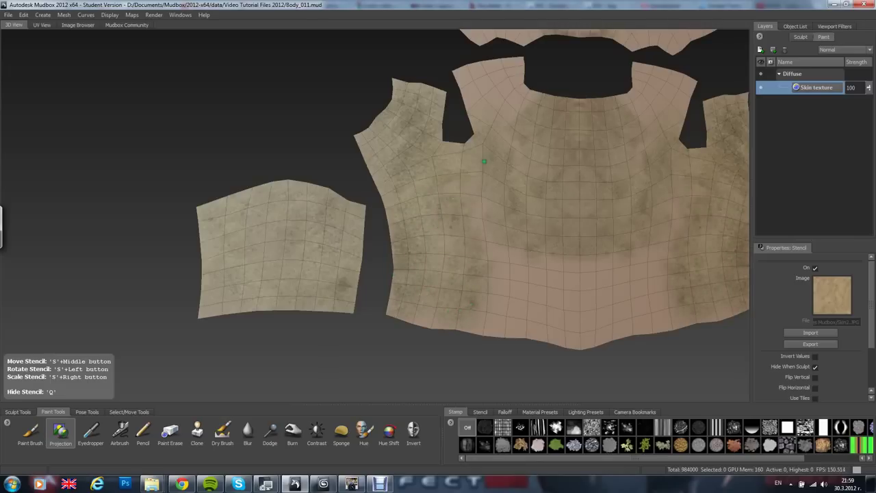
{"action": "left_click_drag", "start_coordinate": [483, 321], "coordinate": [554, 287]}
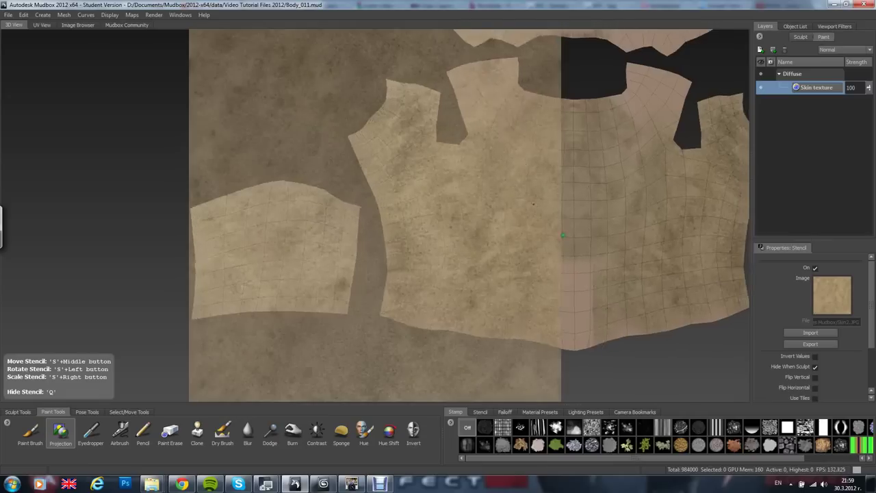
{"action": "middle_click_drag", "start_coordinate": [568, 322], "coordinate": [448, 314], "text": "alt"}
{"action": "left_click_drag", "start_coordinate": [448, 313], "coordinate": [447, 330]}
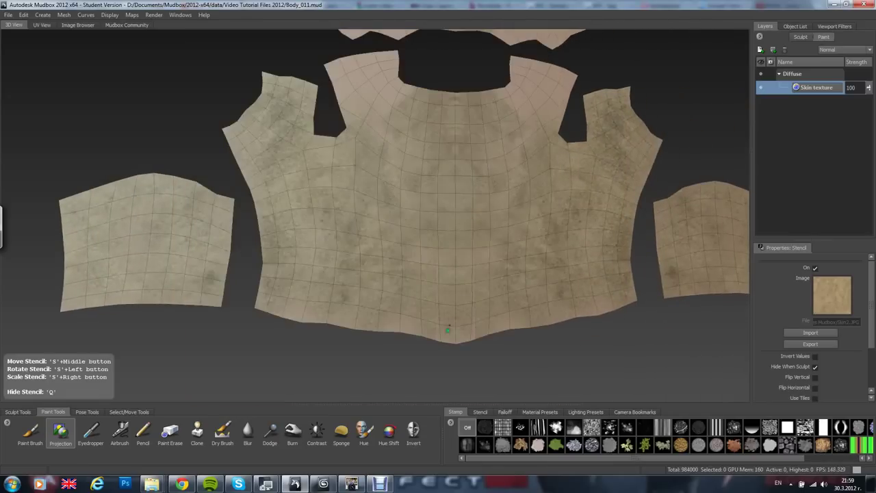
{"action": "left_click_drag", "start_coordinate": [432, 119], "coordinate": [336, 73]}
Step: Project the skin stencil onto the flattened head shell, covering its lower edge, sides and upper area
{"action": "middle_click_drag", "start_coordinate": [404, 149], "coordinate": [361, 258], "text": "alt"}
{"action": "middle_click_drag", "start_coordinate": [347, 105], "coordinate": [269, 289], "text": "alt"}
{"action": "key", "text": "q"}
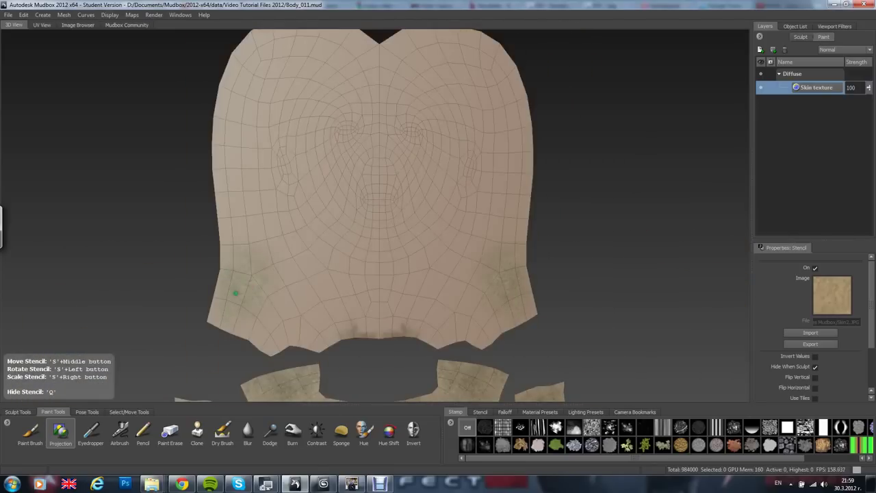
{"action": "mouse_move", "coordinate": [272, 269]}
{"action": "left_mouse_down"}
{"action": "mouse_move", "coordinate": [280, 322]}
{"action": "mouse_move", "coordinate": [329, 322]}
{"action": "mouse_move", "coordinate": [384, 288]}
{"action": "mouse_move", "coordinate": [424, 281]}
{"action": "left_mouse_up"}
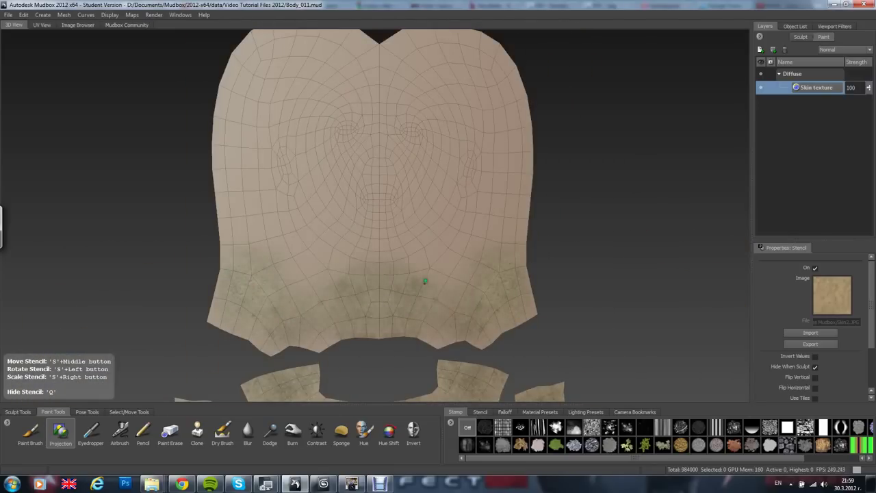
{"action": "mouse_move", "coordinate": [470, 228]}
{"action": "left_mouse_down"}
{"action": "mouse_move", "coordinate": [507, 184]}
{"action": "mouse_move", "coordinate": [504, 146]}
{"action": "mouse_move", "coordinate": [399, 209]}
{"action": "mouse_move", "coordinate": [387, 153]}
{"action": "mouse_move", "coordinate": [447, 72]}
{"action": "mouse_move", "coordinate": [519, 103]}
{"action": "mouse_move", "coordinate": [509, 65]}
{"action": "left_mouse_up"}
{"action": "left_click_drag", "start_coordinate": [419, 55], "coordinate": [398, 61]}
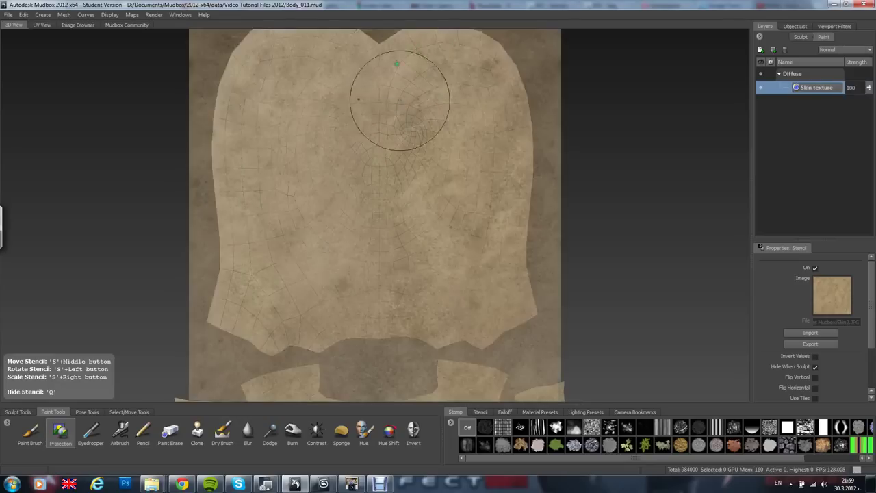
Step: Fill in the remaining bare areas at the crown, face and neck edge of the head shell with the skin stencil
{"action": "mouse_move", "coordinate": [399, 100]}
{"action": "middle_mouse_down", "text": "alt"}
{"action": "mouse_move", "coordinate": [406, 153]}
{"action": "mouse_move", "coordinate": [397, 151]}
{"action": "middle_mouse_up", "text": "alt"}
{"action": "left_click_drag", "start_coordinate": [411, 113], "coordinate": [413, 108]}
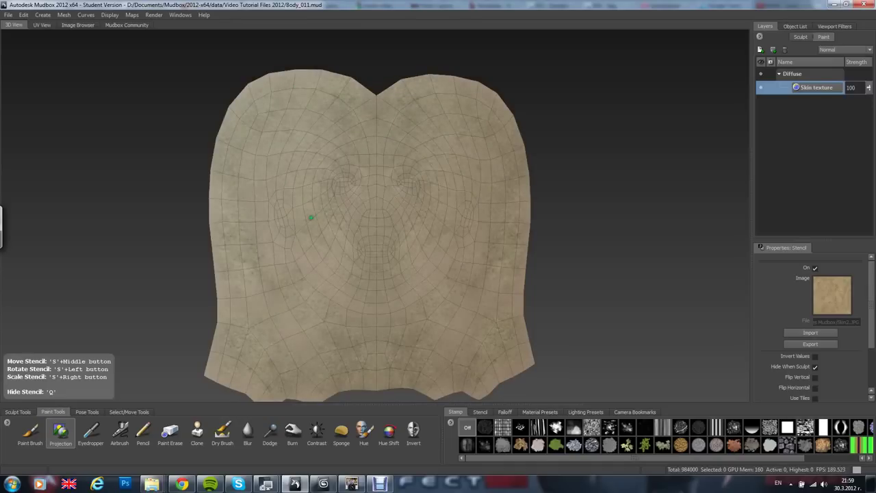
{"action": "mouse_move", "coordinate": [311, 218]}
{"action": "left_mouse_down"}
{"action": "mouse_move", "coordinate": [300, 326]}
{"action": "mouse_move", "coordinate": [259, 306]}
{"action": "mouse_move", "coordinate": [278, 306]}
{"action": "left_mouse_up"}
{"action": "middle_click_drag", "start_coordinate": [288, 263], "coordinate": [285, 218], "text": "alt"}
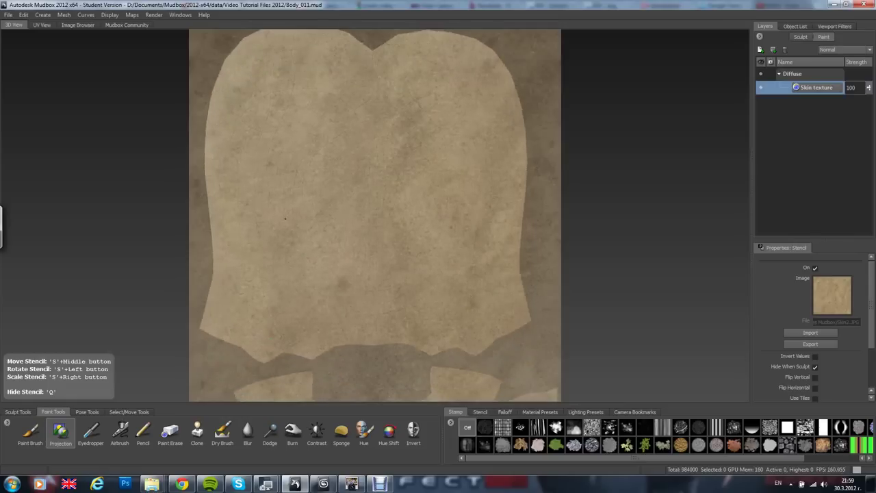
{"action": "left_click_drag", "start_coordinate": [289, 291], "coordinate": [289, 336]}
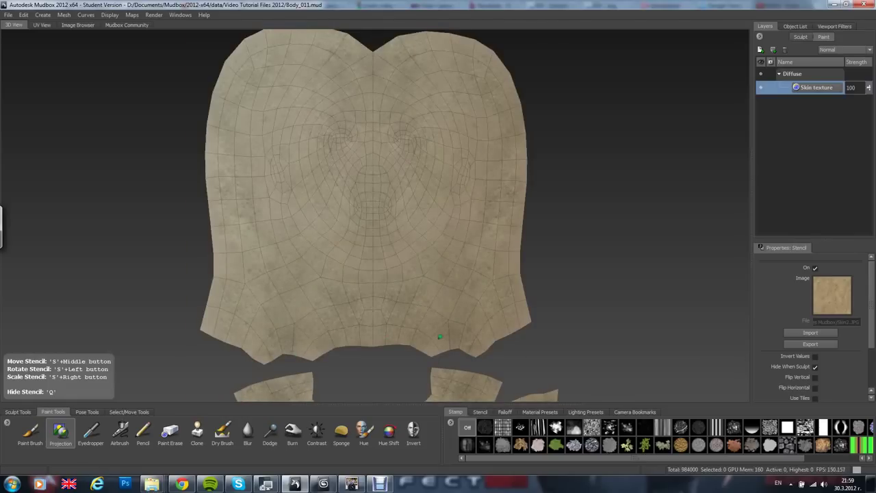
{"action": "left_click_drag", "start_coordinate": [441, 336], "coordinate": [484, 321]}
{"action": "middle_click_drag", "start_coordinate": [425, 280], "coordinate": [408, 223], "text": "alt"}
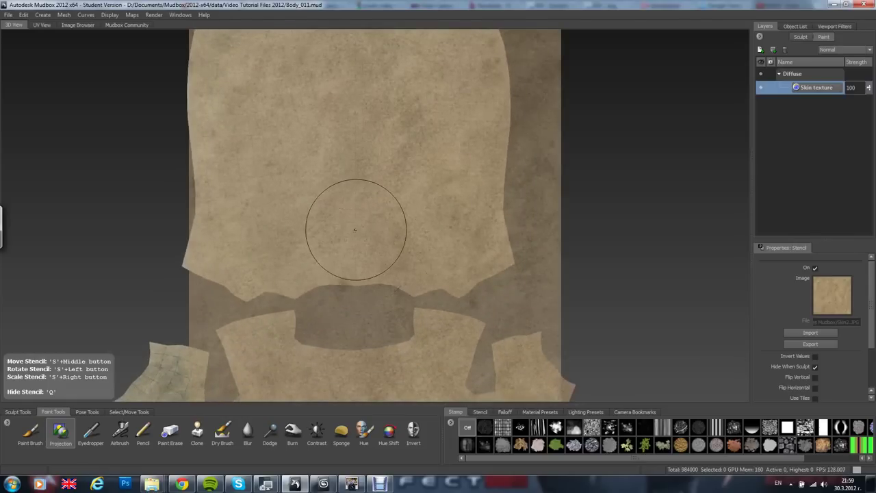
Step: Hide the stencil, unflatten the mesh from UV space and frame the textured 3D bust
{"action": "key", "text": "q"}
{"action": "middle_click_drag", "start_coordinate": [356, 237], "coordinate": [341, 164], "text": "alt"}
{"action": "right_click_drag", "start_coordinate": [342, 164], "coordinate": [337, 245], "text": "alt"}
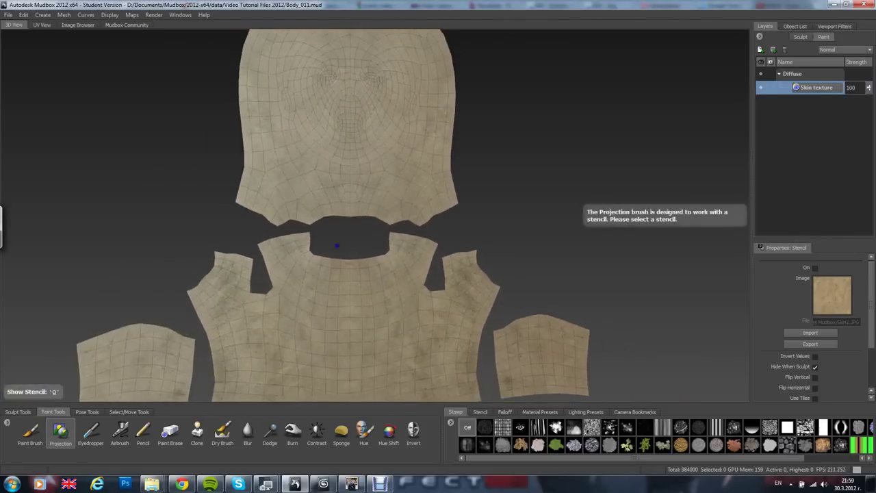
{"action": "scroll", "coordinate": [337, 246], "scroll_direction": "down", "scroll_amount": 2}
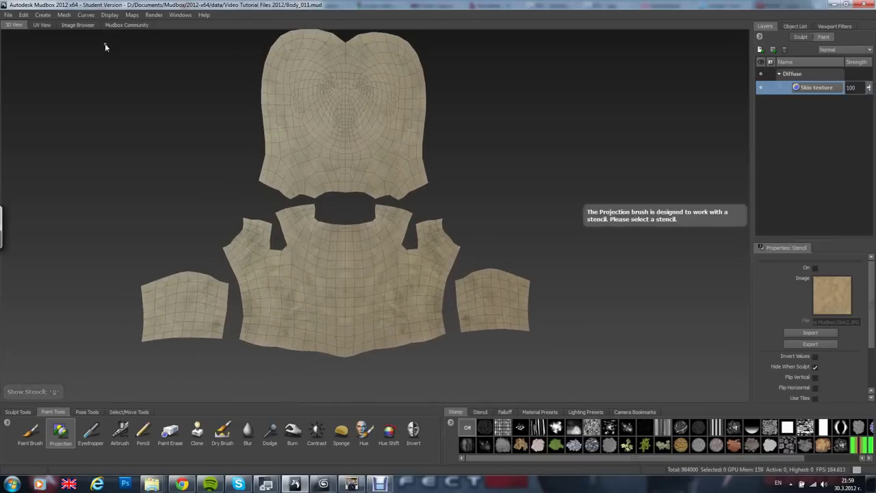
{"action": "left_click", "coordinate": [68, 16]}
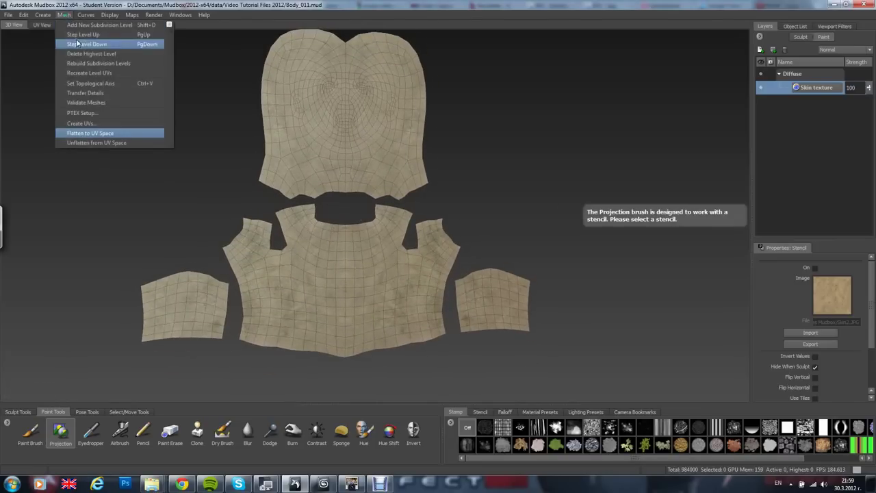
{"action": "left_click", "coordinate": [81, 145]}
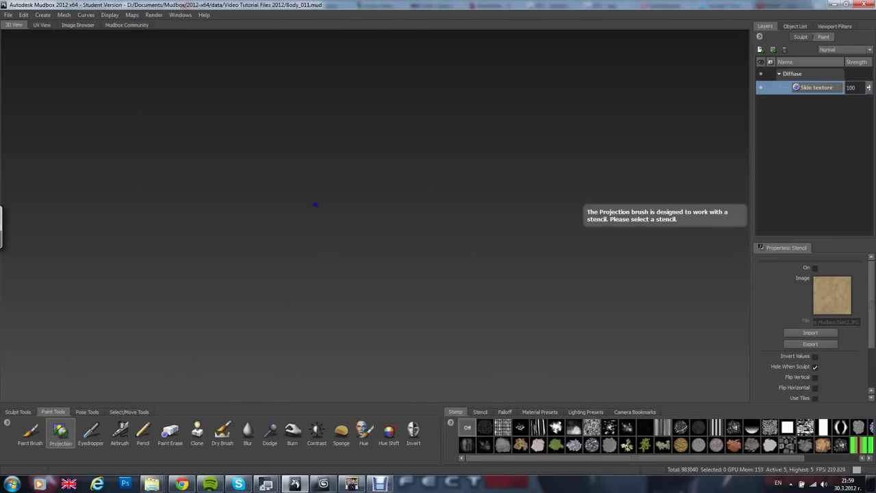
{"action": "key", "text": "a"}
{"action": "left_click_drag", "start_coordinate": [347, 258], "coordinate": [285, 224], "text": "alt"}
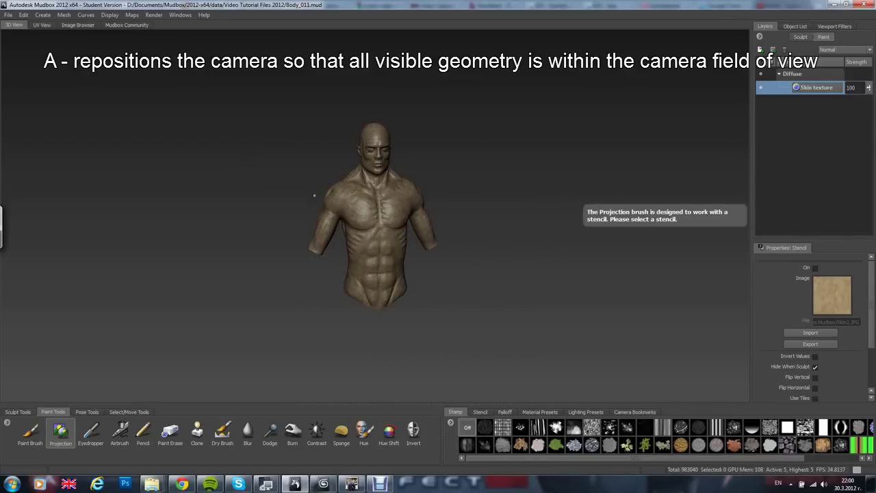
{"action": "left_click_drag", "start_coordinate": [285, 224], "coordinate": [480, 162], "text": "alt"}
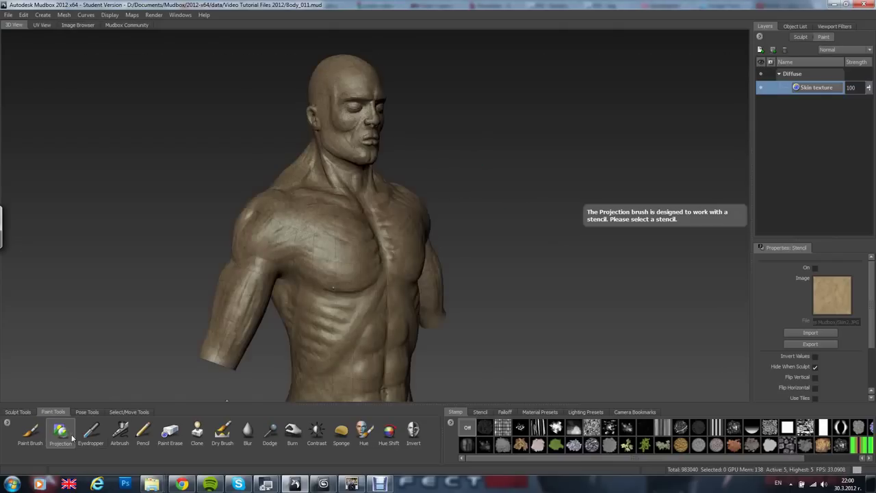
Step: Set the Projection brush colour to dark red
{"action": "left_click", "coordinate": [60, 433]}
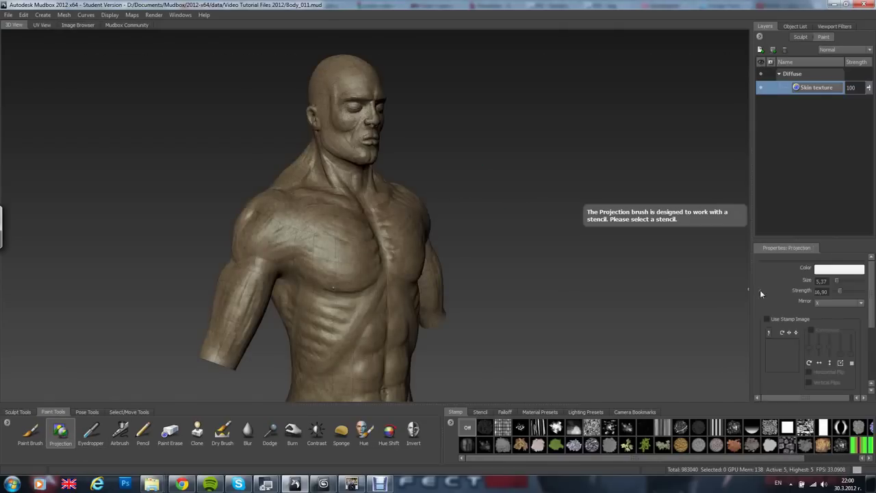
{"action": "left_click", "coordinate": [835, 271]}
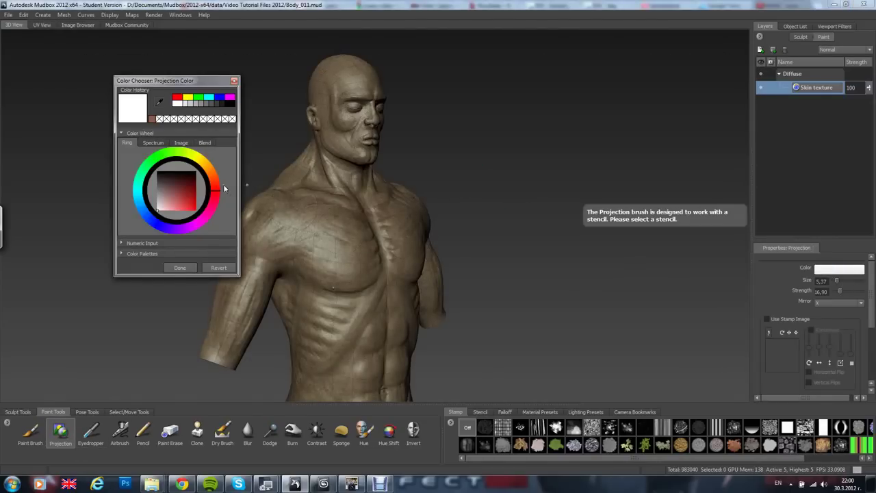
{"action": "left_click", "coordinate": [193, 212]}
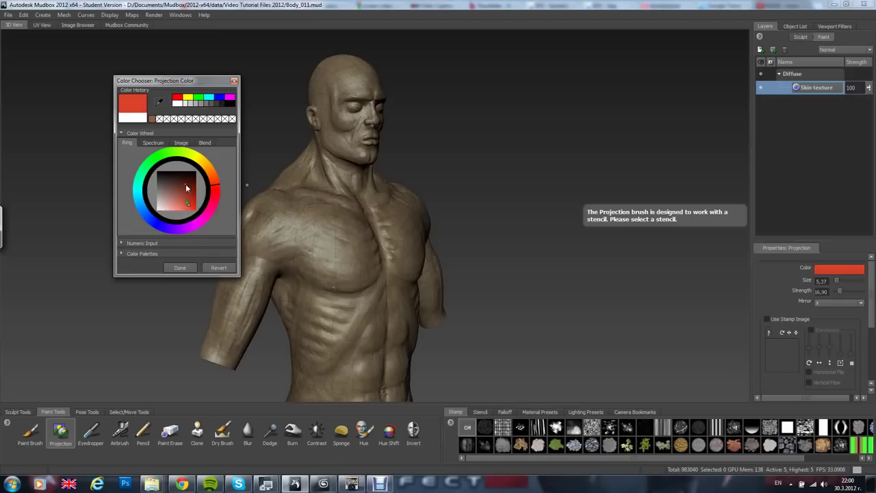
{"action": "left_click", "coordinate": [188, 195]}
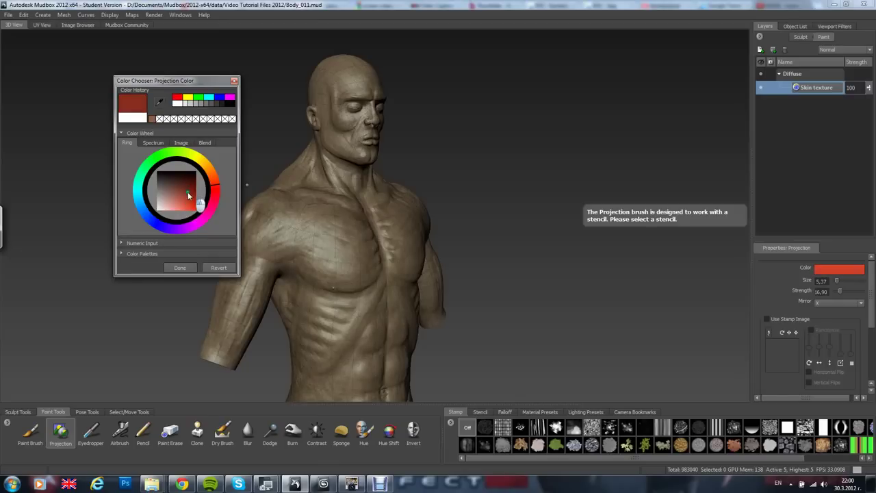
{"action": "left_click", "coordinate": [189, 269]}
Step: Try projecting the skin stencil tinted dark red onto the chest muscles
{"action": "key", "text": "q"}
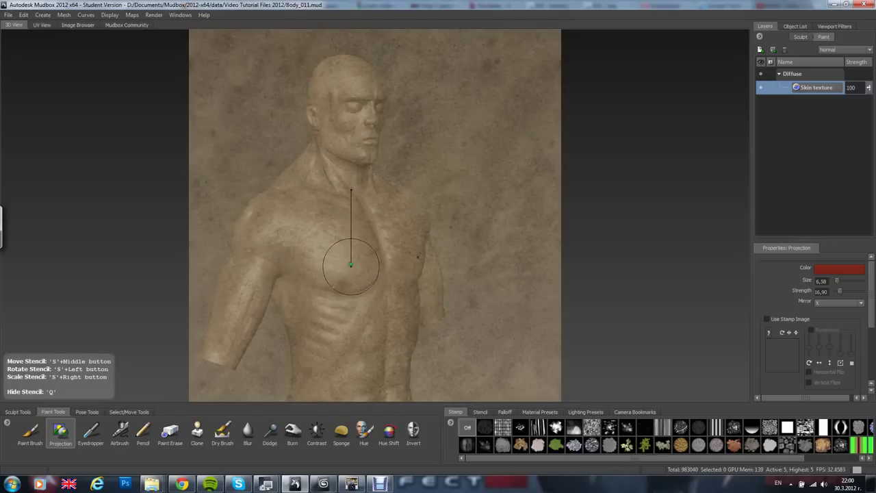
{"action": "left_click_drag", "start_coordinate": [352, 267], "coordinate": [348, 267]}
{"action": "mouse_move", "coordinate": [347, 267]}
{"action": "left_mouse_down", "text": "alt"}
{"action": "mouse_move", "coordinate": [340, 267]}
{"action": "mouse_move", "coordinate": [350, 254]}
{"action": "mouse_move", "coordinate": [337, 245]}
{"action": "left_mouse_up", "text": "alt"}
{"action": "key", "text": "q"}
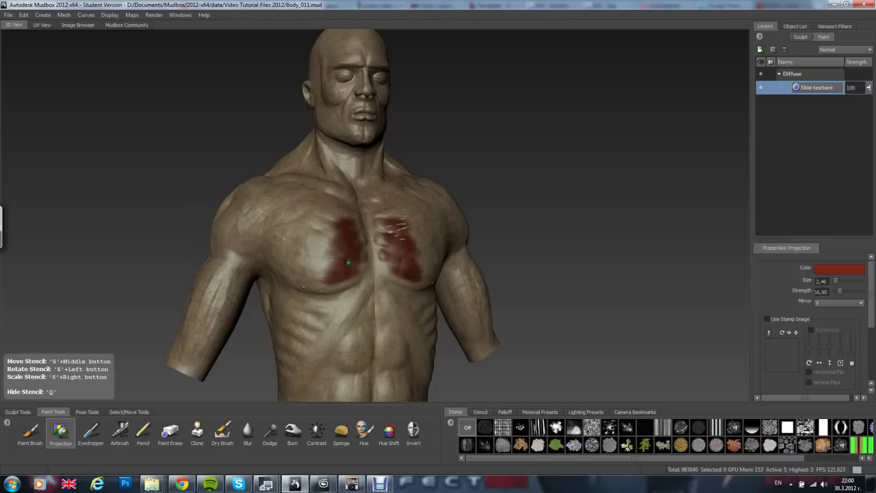
Step: Project the dark red tinted skin stencil onto the muscles along the side of the neck
{"action": "key", "text": "q"}
{"action": "left_click_drag", "start_coordinate": [312, 254], "coordinate": [340, 212], "text": "alt"}
{"action": "key", "text": "q"}
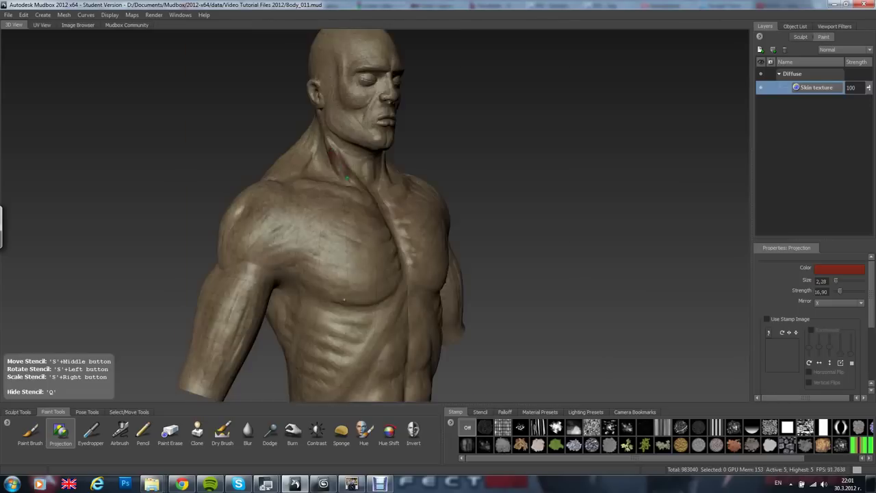
{"action": "key", "text": "q"}
{"action": "key", "text": "q"}
{"action": "mouse_move", "coordinate": [391, 263]}
{"action": "left_mouse_down", "text": "alt"}
{"action": "mouse_move", "coordinate": [373, 264]}
{"action": "mouse_move", "coordinate": [332, 313]}
{"action": "mouse_move", "coordinate": [362, 291]}
{"action": "mouse_move", "coordinate": [456, 270]}
{"action": "left_mouse_up", "text": "alt"}
{"action": "key", "text": "q"}
{"action": "key", "text": "q"}
{"action": "key", "text": "q"}
Step: Extend the dark red projection from the neck over the trapezius and shoulders, working close up
{"action": "right_click_drag", "start_coordinate": [456, 270], "coordinate": [521, 270], "text": "alt"}
{"action": "key", "text": "q"}
{"action": "mouse_move", "coordinate": [342, 164]}
{"action": "left_mouse_down"}
{"action": "mouse_move", "coordinate": [330, 137]}
{"action": "mouse_move", "coordinate": [401, 177]}
{"action": "mouse_move", "coordinate": [383, 236]}
{"action": "left_mouse_up"}
{"action": "left_click_drag", "start_coordinate": [438, 137], "coordinate": [411, 232]}
{"action": "middle_click_drag", "start_coordinate": [410, 232], "coordinate": [401, 170], "text": "alt"}
{"action": "left_click_drag", "start_coordinate": [402, 171], "coordinate": [453, 264]}
Step: Tint the upper back muscles and the nape dark red, leaving a pale strip along the spine
{"action": "key", "text": "q"}
{"action": "mouse_move", "coordinate": [452, 322]}
{"action": "middle_mouse_down", "text": "alt"}
{"action": "mouse_move", "coordinate": [452, 213]}
{"action": "mouse_move", "coordinate": [451, 380]}
{"action": "middle_mouse_up", "text": "alt"}
{"action": "key", "text": "q"}
{"action": "key", "text": "q"}
{"action": "key", "text": "q"}
{"action": "key", "text": "q"}
{"action": "mouse_move", "coordinate": [438, 150]}
{"action": "middle_mouse_down", "text": "alt"}
{"action": "mouse_move", "coordinate": [438, 298]}
{"action": "mouse_move", "coordinate": [424, 233]}
{"action": "middle_mouse_up", "text": "alt"}
{"action": "key", "text": "q"}
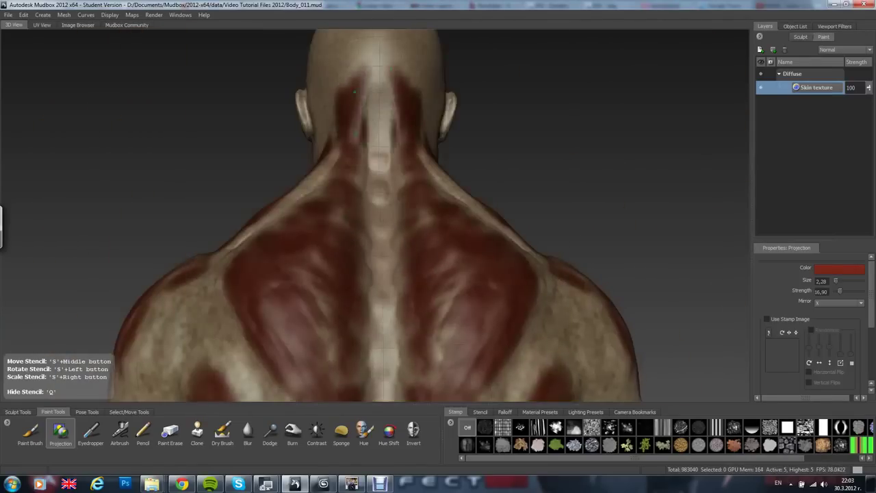
Step: Project the dark red tint onto the upper arm, deltoid and chest muscles, leaving the gaps between them pale
{"action": "left_click_drag", "start_coordinate": [355, 91], "coordinate": [376, 173], "text": "alt"}
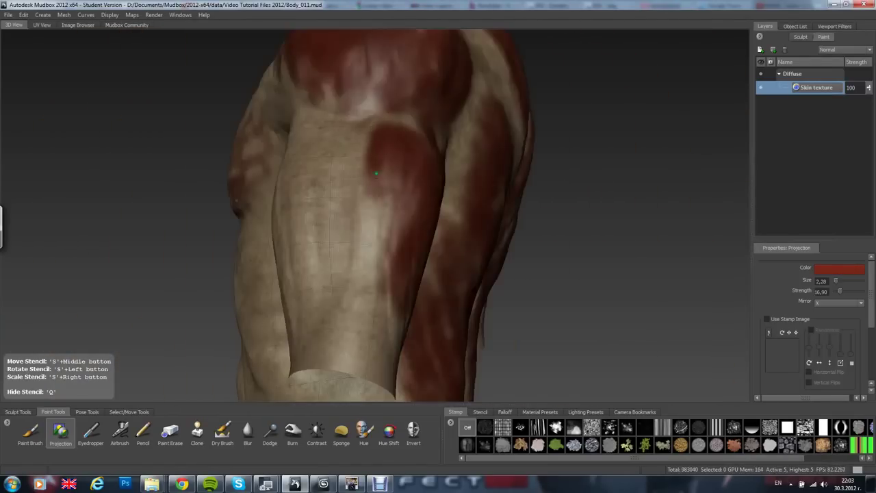
{"action": "left_click_drag", "start_coordinate": [311, 183], "coordinate": [351, 255], "text": "alt"}
{"action": "key", "text": "q"}
{"action": "key", "text": "q"}
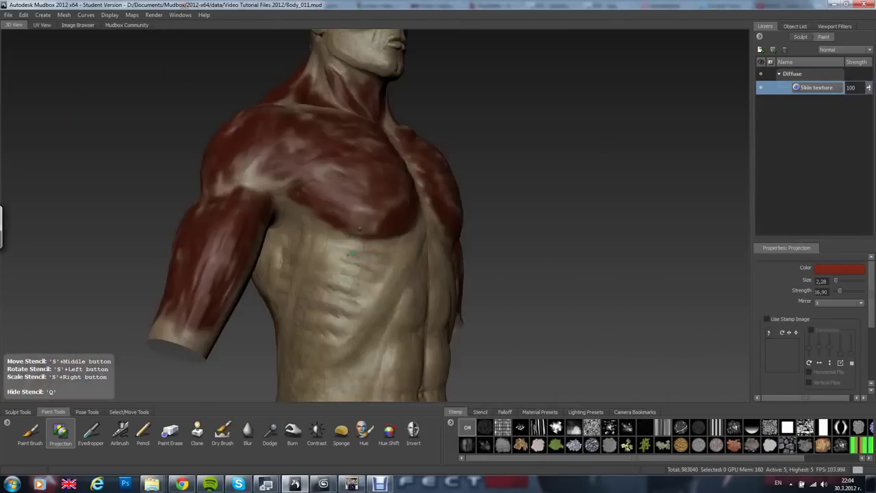
Step: Tint the ribs, flanks and abdominal muscles dark red, leaving the centre line of the torso pale
{"action": "left_click_drag", "start_coordinate": [277, 269], "coordinate": [266, 299], "text": "alt"}
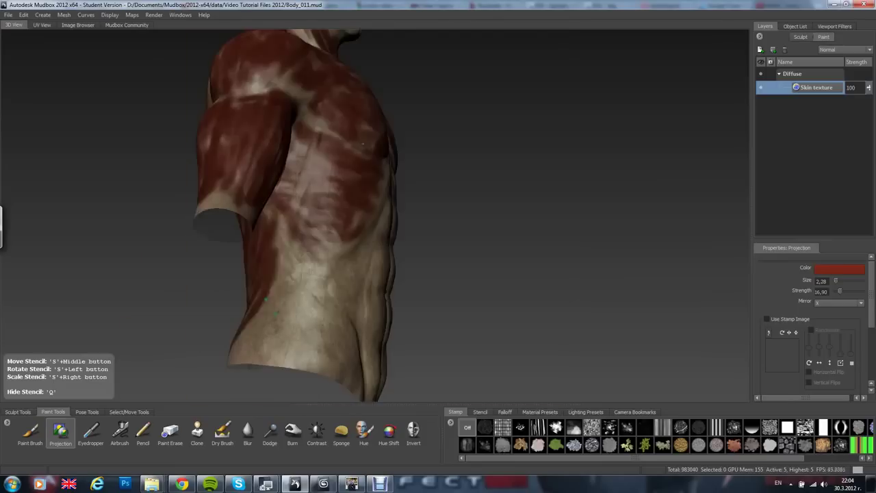
{"action": "left_click_drag", "start_coordinate": [321, 314], "coordinate": [330, 220], "text": "alt"}
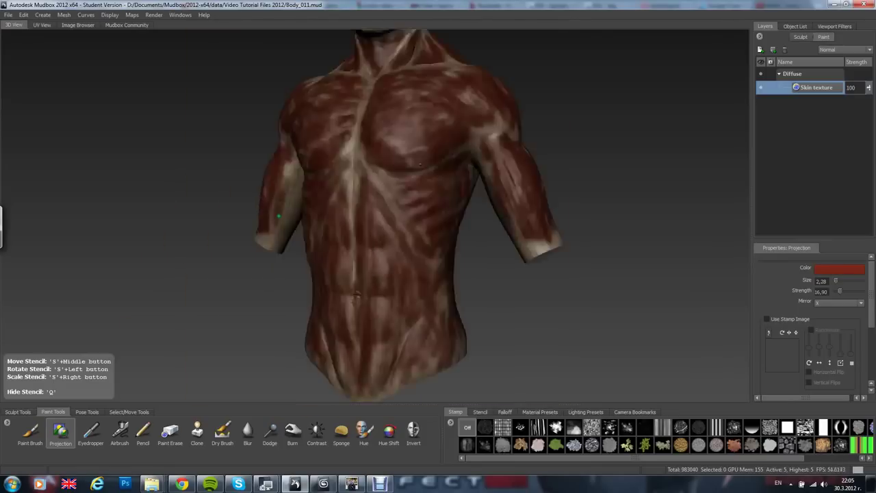
{"action": "left_click_drag", "start_coordinate": [420, 164], "coordinate": [575, 171], "text": "alt"}
Step: Project a second dark red pass over the back and the backs of the arms
{"action": "key", "text": "q"}
{"action": "key", "text": "q"}
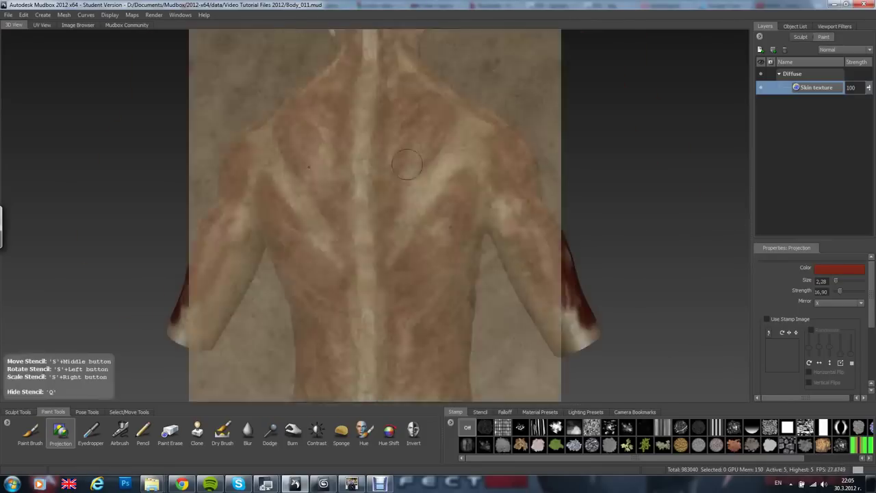
{"action": "mouse_move", "coordinate": [491, 261]}
{"action": "left_mouse_down", "text": "alt"}
{"action": "mouse_move", "coordinate": [445, 274]}
{"action": "mouse_move", "coordinate": [411, 240]}
{"action": "mouse_move", "coordinate": [375, 322]}
{"action": "left_mouse_up", "text": "alt"}
{"action": "key", "text": "q"}
{"action": "middle_click_drag", "start_coordinate": [370, 164], "coordinate": [374, 336], "text": "alt"}
Step: Deepen the dark red tint on the front of the shoulder and the upper chest
{"action": "left_click_drag", "start_coordinate": [226, 205], "coordinate": [472, 199], "text": "alt"}
{"action": "key", "text": "q"}
{"action": "key", "text": "q"}
{"action": "mouse_move", "coordinate": [472, 199]}
{"action": "right_mouse_down", "text": "alt"}
{"action": "mouse_move", "coordinate": [418, 47]}
{"action": "mouse_move", "coordinate": [439, 206]}
{"action": "right_mouse_up", "text": "alt"}
{"action": "key", "text": "q"}
{"action": "mouse_move", "coordinate": [438, 206]}
{"action": "left_mouse_down", "text": "alt"}
{"action": "mouse_move", "coordinate": [411, 206]}
{"action": "mouse_move", "coordinate": [428, 226]}
{"action": "left_mouse_up", "text": "alt"}
{"action": "left_click_drag", "start_coordinate": [383, 206], "coordinate": [403, 223]}
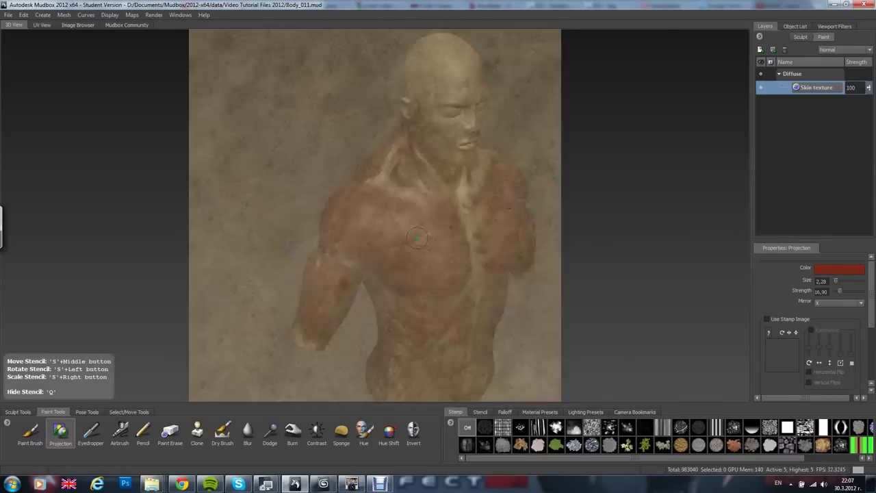
Step: Fill the remaining pale patches on the chest, neck and upper arm with dark red projection
{"action": "left_click_drag", "start_coordinate": [472, 212], "coordinate": [343, 205], "text": "alt"}
{"action": "mouse_move", "coordinate": [431, 222]}
{"action": "left_mouse_down"}
{"action": "mouse_move", "coordinate": [440, 243]}
{"action": "mouse_move", "coordinate": [406, 293]}
{"action": "left_mouse_up"}
{"action": "right_click_drag", "start_coordinate": [407, 293], "coordinate": [374, 199], "text": "alt"}
{"action": "left_click_drag", "start_coordinate": [374, 200], "coordinate": [415, 195], "text": "alt"}
{"action": "key", "text": "q"}
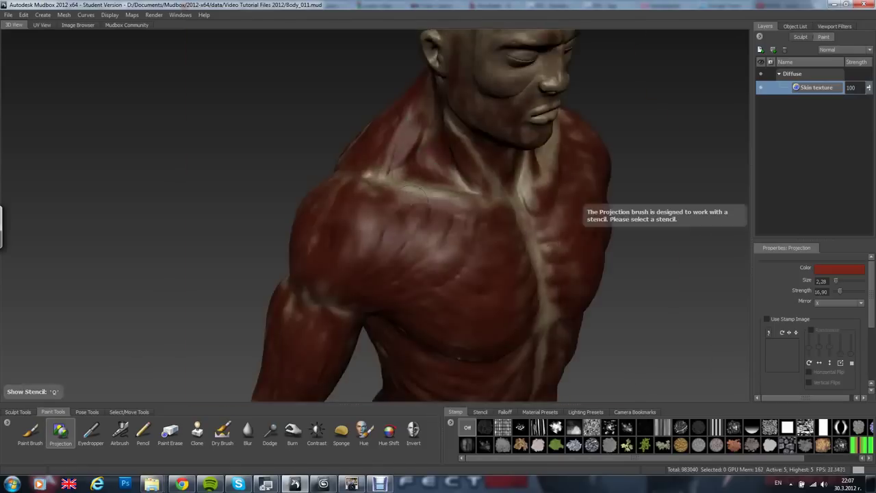
{"action": "right_click_drag", "start_coordinate": [415, 195], "coordinate": [383, 196], "text": "alt"}
{"action": "left_click_drag", "start_coordinate": [384, 195], "coordinate": [564, 206], "text": "alt"}
Step: Deepen the dark red tint on the abdominal muscles beside the centre line, then hide the stencil
{"action": "key", "text": "q"}
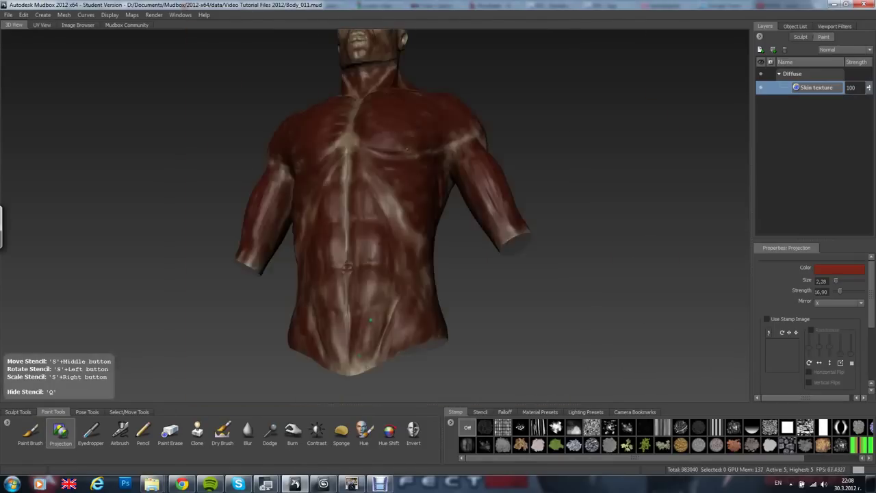
{"action": "left_click_drag", "start_coordinate": [371, 320], "coordinate": [373, 288]}
{"action": "left_click_drag", "start_coordinate": [373, 247], "coordinate": [376, 302]}
{"action": "key", "text": "q"}
Step: Add more dark red projection to the shoulder blades, lower back and backs of the arms
{"action": "right_click_drag", "start_coordinate": [410, 214], "coordinate": [370, 214], "text": "alt"}
{"action": "left_click_drag", "start_coordinate": [369, 213], "coordinate": [530, 214], "text": "alt"}
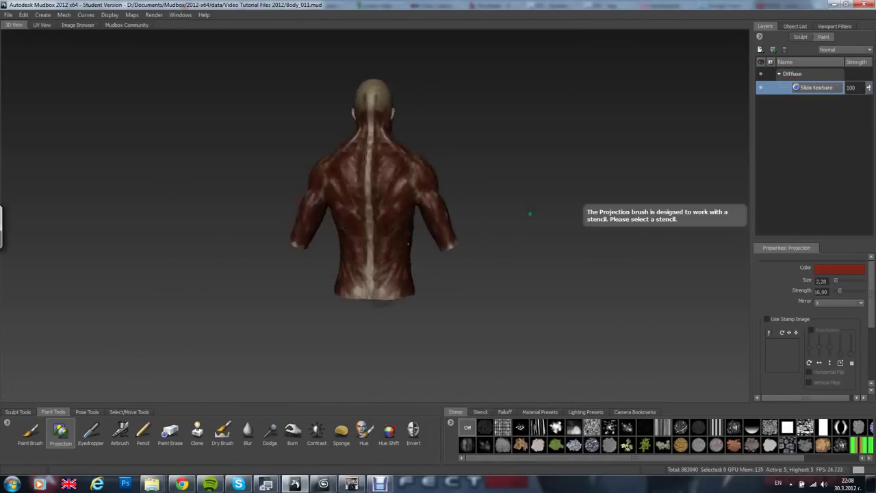
{"action": "scroll", "coordinate": [530, 214], "scroll_direction": "up", "scroll_amount": 5}
{"action": "key", "text": "q"}
{"action": "key", "text": "q"}
{"action": "key", "text": "q"}
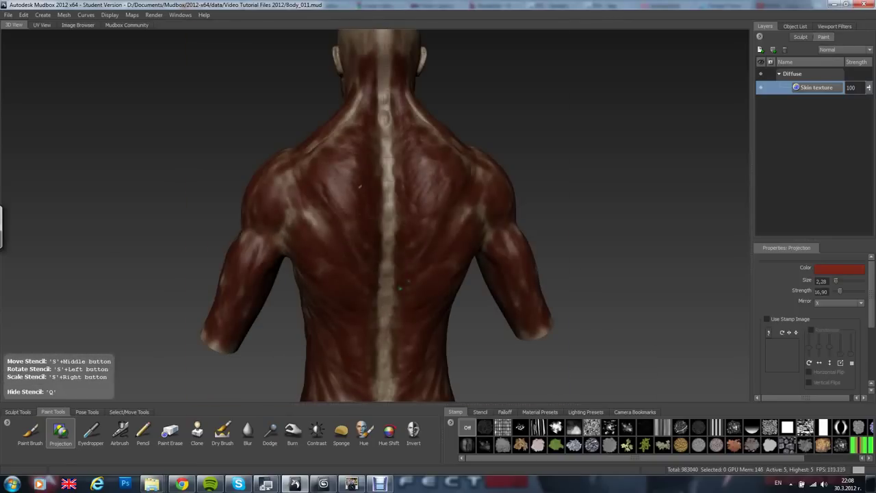
{"action": "key", "text": "q"}
{"action": "key", "text": "q"}
Step: Blend the dark red tint across the nape and up onto the back of the head
{"action": "left_click_drag", "start_coordinate": [411, 240], "coordinate": [363, 240], "text": "alt"}
{"action": "key", "text": "q"}
{"action": "key", "text": "q"}
{"action": "middle_click_drag", "start_coordinate": [419, 69], "coordinate": [425, 193], "text": "alt"}
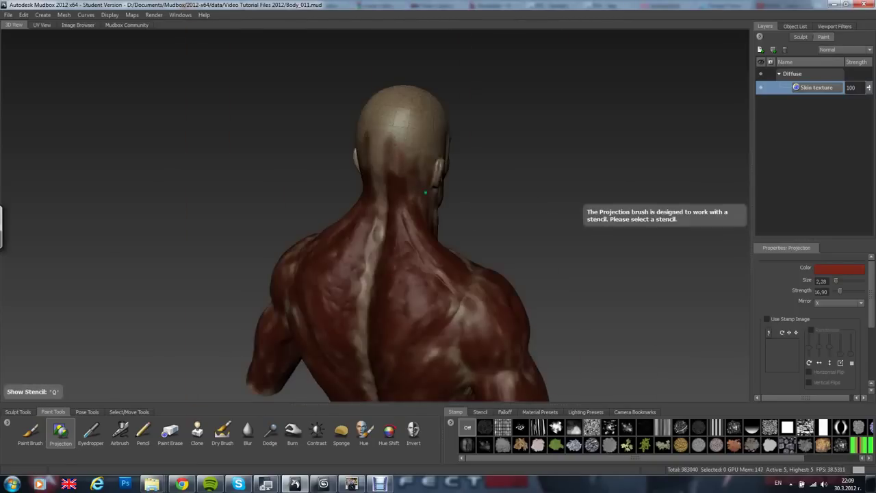
{"action": "key", "text": "q"}
{"action": "key", "text": "q"}
Step: Project a light dark red tint onto the jaw, forehead and side of the head
{"action": "left_click_drag", "start_coordinate": [425, 192], "coordinate": [171, 229], "text": "alt"}
{"action": "key", "text": "q"}
{"action": "key", "text": "q"}
{"action": "right_click_drag", "start_coordinate": [425, 233], "coordinate": [332, 233], "text": "alt"}
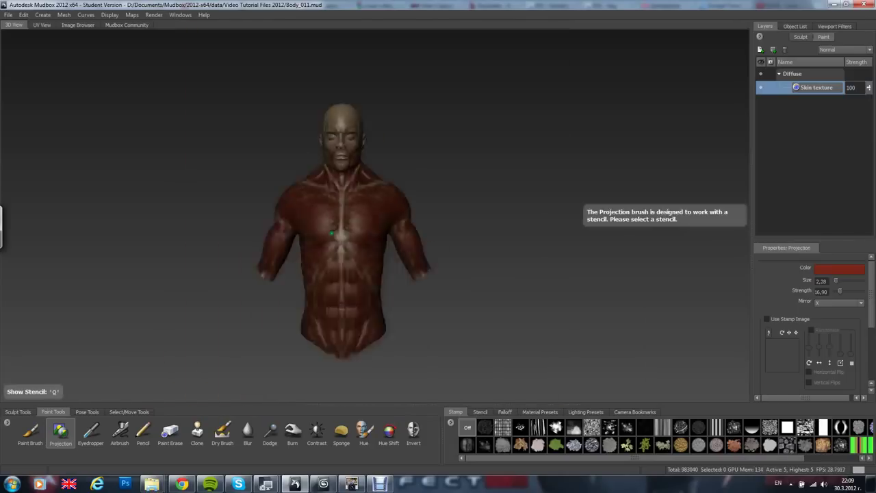
{"action": "left_click_drag", "start_coordinate": [331, 234], "coordinate": [430, 229], "text": "alt"}
{"action": "key", "text": "q"}
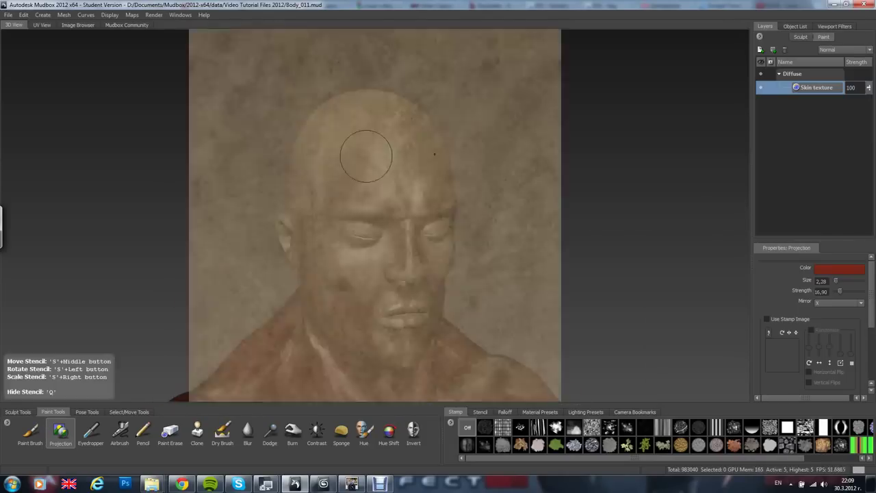
{"action": "key", "text": "q"}
{"action": "left_click_drag", "start_coordinate": [342, 164], "coordinate": [395, 172], "text": "alt"}
{"action": "key", "text": "q"}
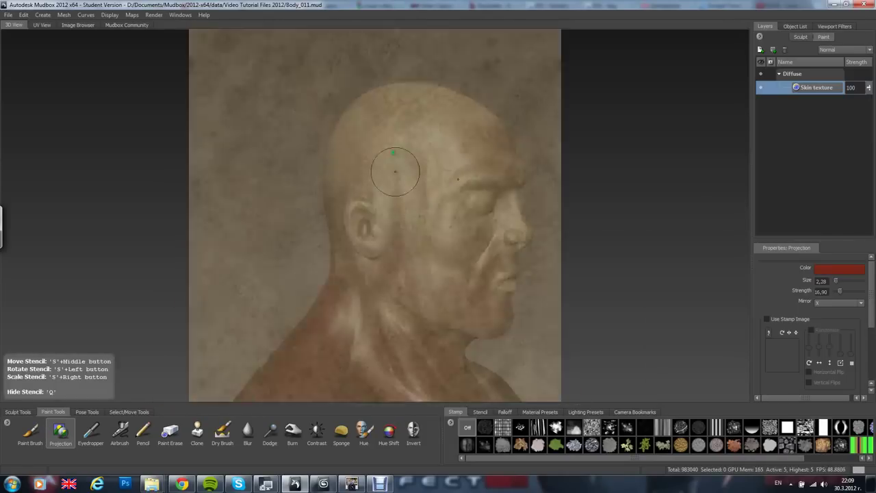
{"action": "key", "text": "q"}
{"action": "key", "text": "q"}
Step: Tint the ear and cheek with a smaller Projection brush, then line up the stencil over the head's other side
{"action": "left_click_drag", "start_coordinate": [383, 205], "coordinate": [490, 213], "text": "alt"}
{"action": "key", "text": "q"}
{"action": "right_click_drag", "start_coordinate": [439, 126], "coordinate": [335, 126], "text": "alt"}
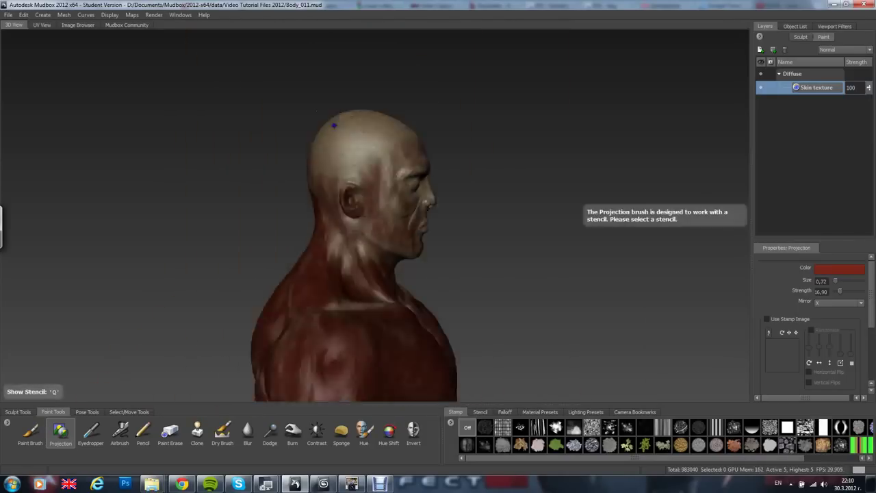
{"action": "left_click_drag", "start_coordinate": [334, 125], "coordinate": [226, 127], "text": "alt"}
{"action": "middle_click_drag", "start_coordinate": [387, 81], "coordinate": [385, 225], "text": "alt"}
{"action": "key", "text": "q"}
{"action": "scroll", "coordinate": [385, 224], "scroll_direction": "up", "scroll_amount": 2}
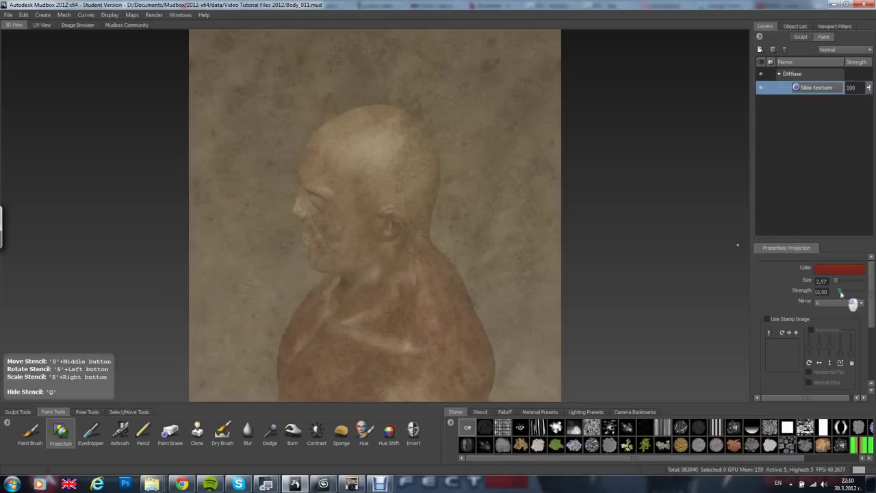
Step: Lower the Projection brush strength to 6.8 and softly tint the forehead, ears, cheeks and chin
{"action": "left_click_drag", "start_coordinate": [842, 293], "coordinate": [836, 293]}
{"action": "key", "text": "q"}
{"action": "left_click_drag", "start_coordinate": [355, 164], "coordinate": [294, 180], "text": "alt"}
{"action": "key", "text": "q"}
{"action": "left_click_drag", "start_coordinate": [376, 184], "coordinate": [520, 171], "text": "alt"}
{"action": "right_click_drag", "start_coordinate": [411, 168], "coordinate": [472, 165], "text": "alt"}
{"action": "key", "text": "q"}
{"action": "left_click_drag", "start_coordinate": [433, 161], "coordinate": [487, 205]}
{"action": "right_click_drag", "start_coordinate": [487, 205], "coordinate": [507, 164], "text": "alt"}
Step: Add subtle dark red tint to the eyelids, brows and lips with the Projection brush at about size 0.68
{"action": "right_click_drag", "start_coordinate": [383, 164], "coordinate": [424, 164], "text": "alt"}
{"action": "key", "text": "q"}
{"action": "key", "text": "q"}
{"action": "left_click_drag", "start_coordinate": [370, 155], "coordinate": [328, 152]}
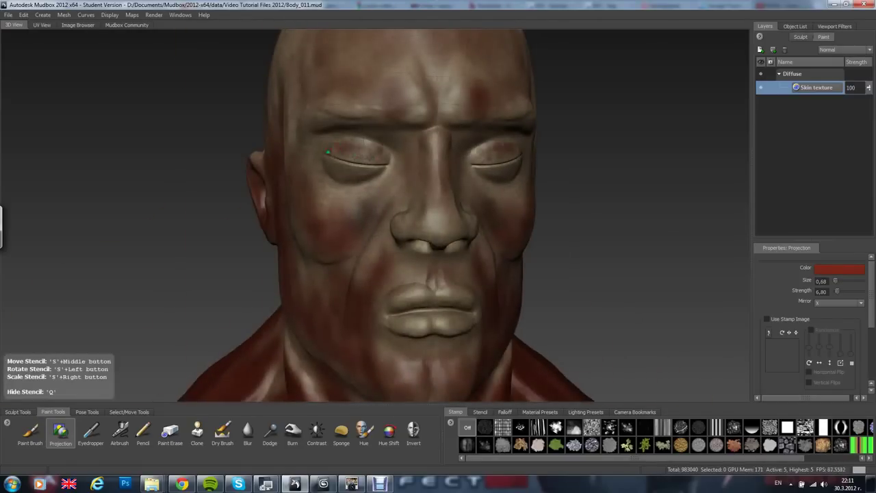
{"action": "left_click_drag", "start_coordinate": [398, 111], "coordinate": [342, 115]}
{"action": "left_click_drag", "start_coordinate": [415, 320], "coordinate": [407, 290]}
Step: Hide the stencil and examine the tinted bust from the front
{"action": "key", "text": "q"}
{"action": "right_click_drag", "start_coordinate": [534, 260], "coordinate": [486, 222], "text": "alt"}
{"action": "mouse_move", "coordinate": [486, 222]}
{"action": "left_mouse_down", "text": "alt"}
{"action": "mouse_move", "coordinate": [438, 231]}
{"action": "mouse_move", "coordinate": [409, 190]}
{"action": "mouse_move", "coordinate": [294, 306]}
{"action": "left_mouse_up", "text": "alt"}
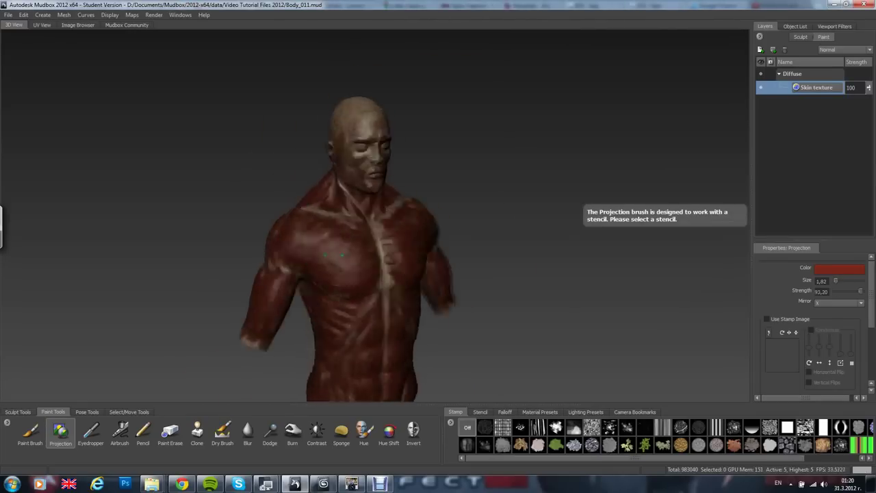
{"action": "left_click_drag", "start_coordinate": [418, 274], "coordinate": [369, 271], "text": "alt"}
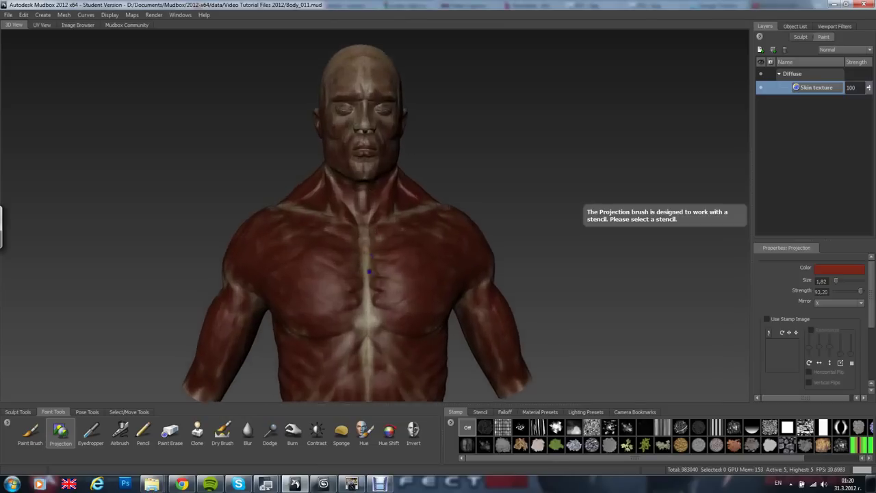
{"action": "mouse_move", "coordinate": [366, 242]}
{"action": "right_mouse_down", "text": "alt"}
{"action": "mouse_move", "coordinate": [364, 251]}
{"action": "mouse_move", "coordinate": [372, 213]}
{"action": "right_mouse_up", "text": "alt"}
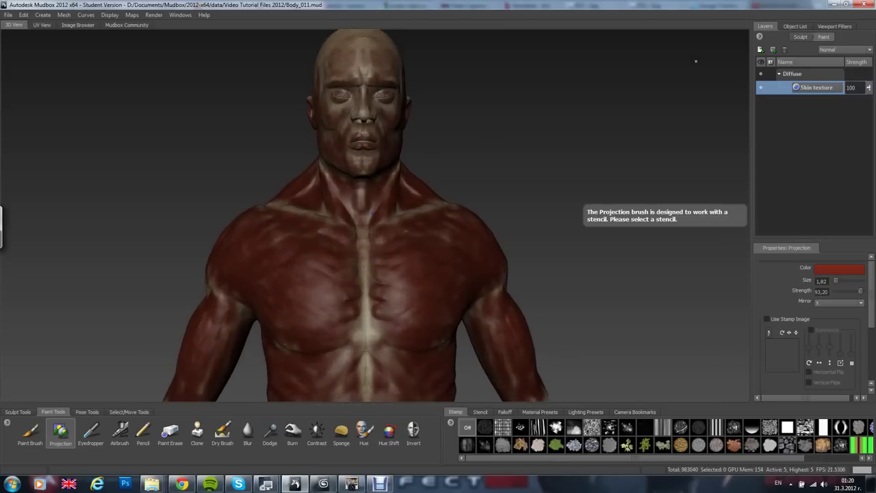
Step: Create a new 2048 Diffuse paint layer named Skin 1, saved as 8-bit RGBA TIFF
{"action": "left_click", "coordinate": [760, 50]}
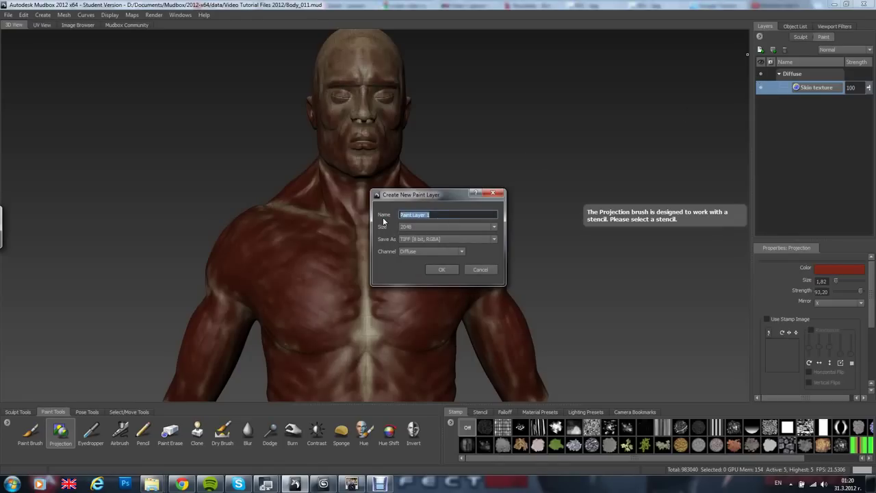
{"action": "type", "text": "Skin"}
{"action": "key", "text": "Return"}
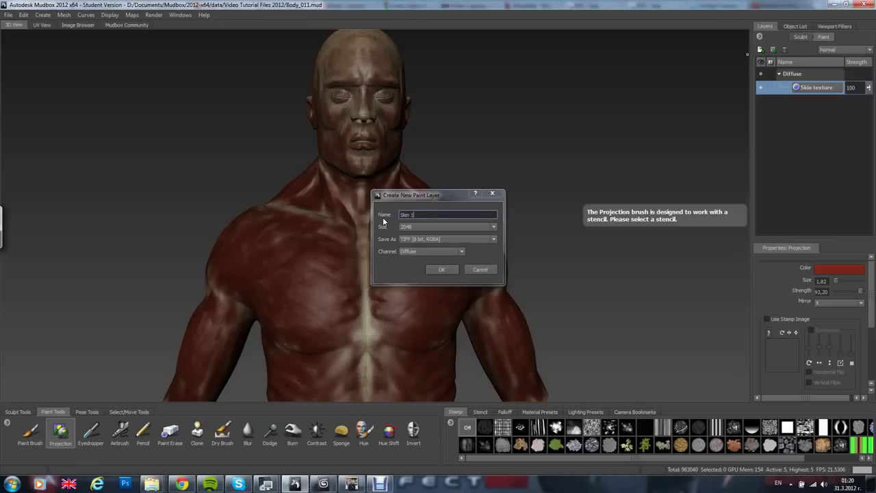
Step: Load the skin image from the Image Browser as the stencil and return to the 3D model
{"action": "left_click_drag", "start_coordinate": [372, 201], "coordinate": [452, 219], "text": "alt"}
{"action": "middle_click_drag", "start_coordinate": [383, 151], "coordinate": [373, 219], "text": "alt"}
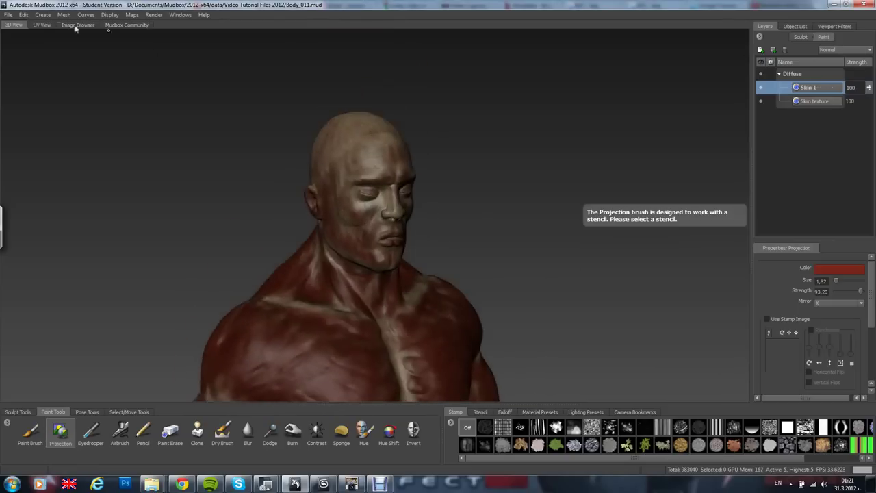
{"action": "left_click", "coordinate": [76, 27]}
{"action": "left_click", "coordinate": [35, 197]}
{"action": "left_click", "coordinate": [603, 61]}
{"action": "left_click", "coordinate": [14, 26]}
Step: Scale and rotate the skin stencil to cover the head in side view
{"action": "right_click_drag", "start_coordinate": [379, 243], "coordinate": [370, 206]}
{"action": "left_click_drag", "start_coordinate": [366, 196], "coordinate": [424, 198], "text": "alt"}
{"action": "mouse_move", "coordinate": [424, 199]}
{"action": "left_mouse_down"}
{"action": "mouse_move", "coordinate": [429, 179]}
{"action": "mouse_move", "coordinate": [417, 166]}
{"action": "left_mouse_up"}
{"action": "right_click_drag", "start_coordinate": [383, 165], "coordinate": [404, 158], "text": "alt"}
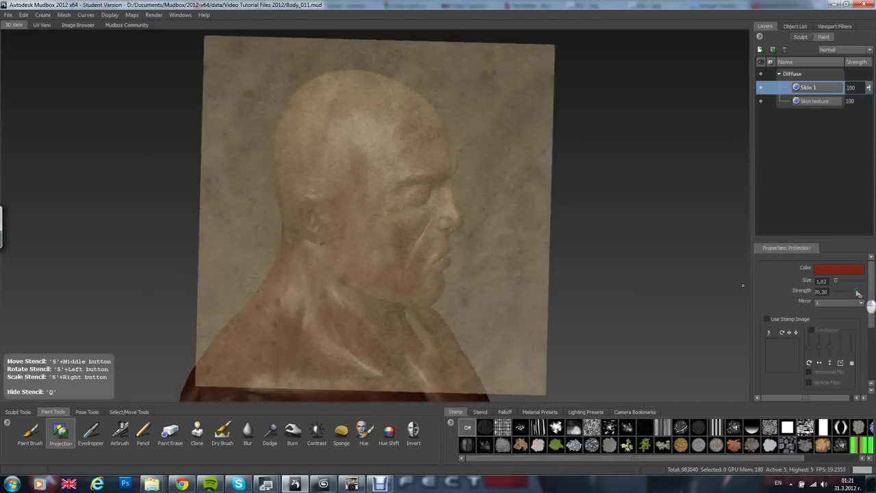
Step: Project dark red onto the face, temple and side of the head at a brush strength of 10.2
{"action": "mouse_move", "coordinate": [366, 182]}
{"action": "left_mouse_down"}
{"action": "mouse_move", "coordinate": [369, 141]}
{"action": "mouse_move", "coordinate": [312, 192]}
{"action": "left_mouse_up"}
{"action": "mouse_move", "coordinate": [335, 205]}
{"action": "left_mouse_down"}
{"action": "mouse_move", "coordinate": [346, 223]}
{"action": "mouse_move", "coordinate": [379, 226]}
{"action": "mouse_move", "coordinate": [377, 257]}
{"action": "mouse_move", "coordinate": [315, 184]}
{"action": "mouse_move", "coordinate": [367, 179]}
{"action": "mouse_move", "coordinate": [349, 118]}
{"action": "mouse_move", "coordinate": [333, 168]}
{"action": "left_mouse_up"}
{"action": "left_click_drag", "start_coordinate": [367, 246], "coordinate": [311, 245], "text": "alt"}
{"action": "mouse_move", "coordinate": [371, 214]}
{"action": "left_mouse_down"}
{"action": "mouse_move", "coordinate": [364, 192]}
{"action": "mouse_move", "coordinate": [397, 226]}
{"action": "mouse_move", "coordinate": [424, 159]}
{"action": "left_mouse_up"}
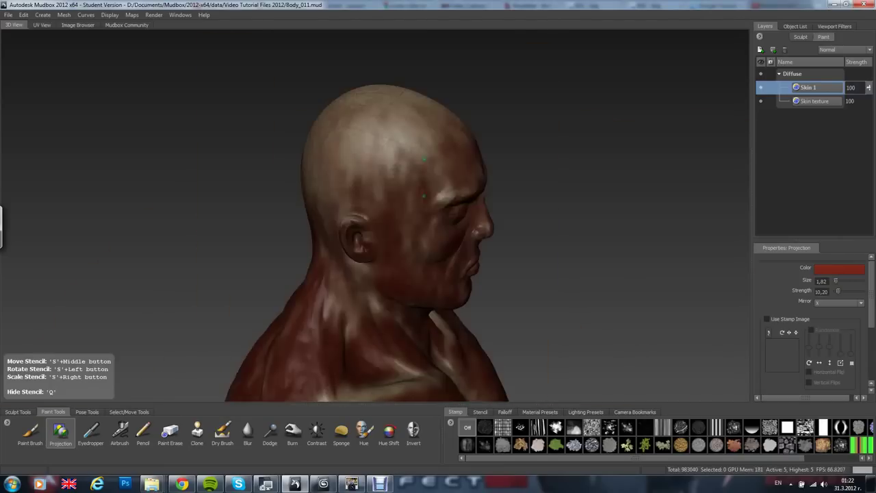
{"action": "left_click_drag", "start_coordinate": [373, 168], "coordinate": [339, 198]}
Step: Extend the dark red projection over the crown and the back of the head
{"action": "mouse_move", "coordinate": [340, 197]}
{"action": "left_mouse_down", "text": "alt"}
{"action": "mouse_move", "coordinate": [383, 199]}
{"action": "mouse_move", "coordinate": [404, 273]}
{"action": "left_mouse_up", "text": "alt"}
{"action": "mouse_move", "coordinate": [394, 185]}
{"action": "left_mouse_down"}
{"action": "mouse_move", "coordinate": [336, 151]}
{"action": "mouse_move", "coordinate": [417, 161]}
{"action": "left_mouse_up"}
{"action": "mouse_move", "coordinate": [431, 144]}
{"action": "left_mouse_down", "text": "alt"}
{"action": "mouse_move", "coordinate": [382, 150]}
{"action": "mouse_move", "coordinate": [414, 161]}
{"action": "left_mouse_up", "text": "alt"}
{"action": "left_click_drag", "start_coordinate": [404, 160], "coordinate": [435, 199], "text": "alt"}
{"action": "mouse_move", "coordinate": [349, 171]}
{"action": "left_mouse_down"}
{"action": "mouse_move", "coordinate": [410, 154]}
{"action": "mouse_move", "coordinate": [301, 147]}
{"action": "left_mouse_up"}
Step: Hide the stencil and examine the tinted bust from behind and from the front
{"action": "right_click_drag", "start_coordinate": [301, 165], "coordinate": [248, 189], "text": "alt"}
{"action": "key", "text": "q"}
{"action": "left_click_drag", "start_coordinate": [370, 212], "coordinate": [336, 208], "text": "alt"}
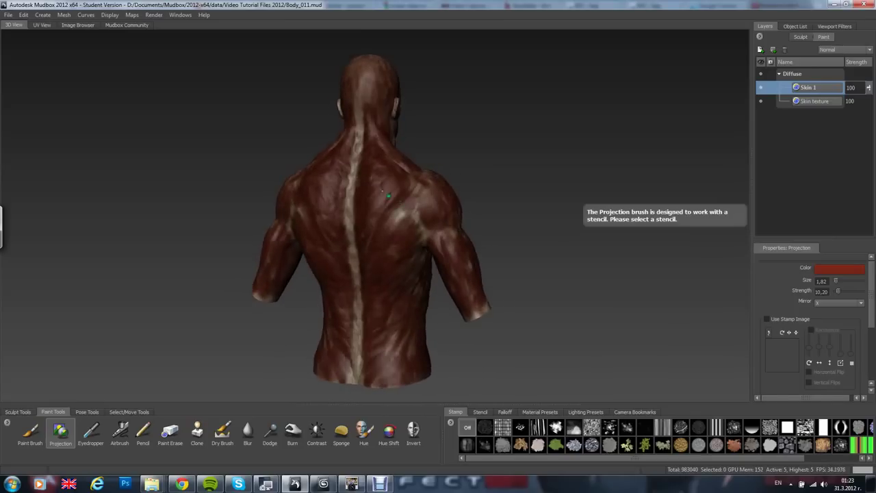
{"action": "left_click_drag", "start_coordinate": [388, 196], "coordinate": [386, 222], "text": "alt"}
{"action": "mouse_move", "coordinate": [301, 216]}
{"action": "left_mouse_down", "text": "alt"}
{"action": "mouse_move", "coordinate": [283, 214]}
{"action": "mouse_move", "coordinate": [304, 214]}
{"action": "left_mouse_up", "text": "alt"}
{"action": "left_click_drag", "start_coordinate": [356, 212], "coordinate": [393, 163], "text": "alt"}
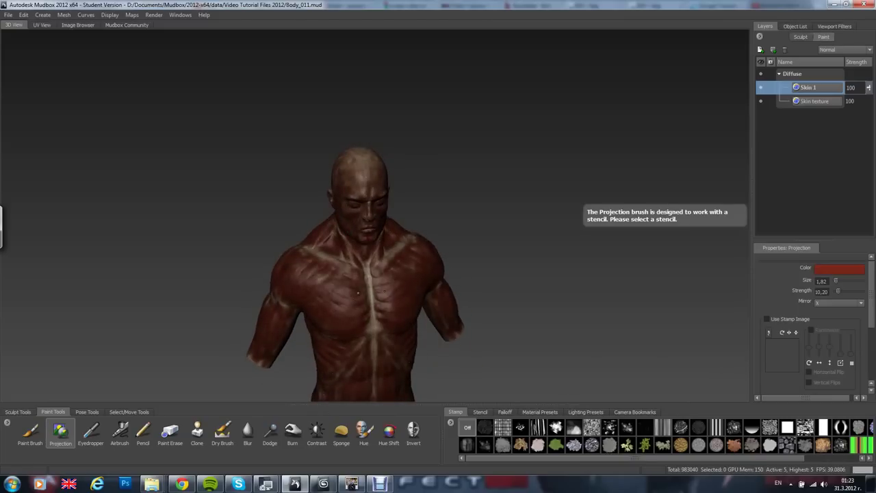
Step: Switch to the Paint Erase brush to work on the head's tint on the Skin 1 layer
{"action": "left_click_drag", "start_coordinate": [357, 293], "coordinate": [367, 270], "text": "alt"}
{"action": "right_click_drag", "start_coordinate": [366, 271], "coordinate": [383, 294], "text": "alt"}
{"action": "left_click", "coordinate": [171, 436]}
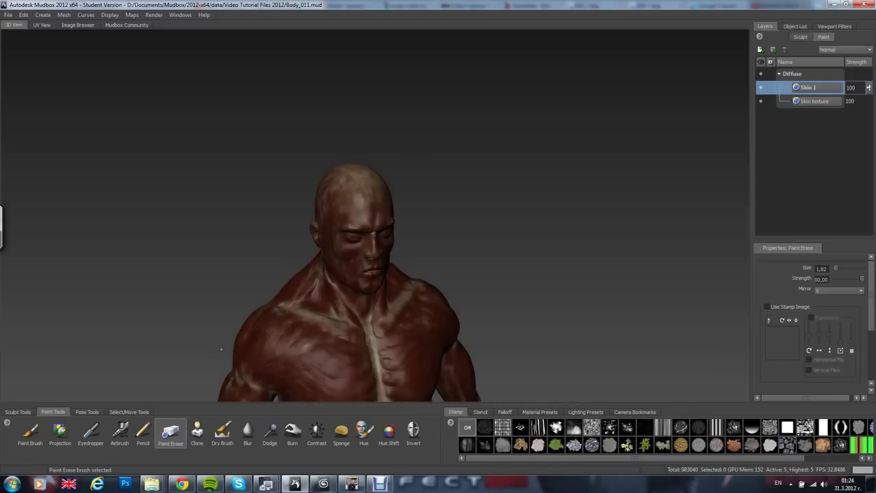
{"action": "left_click_drag", "start_coordinate": [339, 225], "coordinate": [319, 248], "text": "alt"}
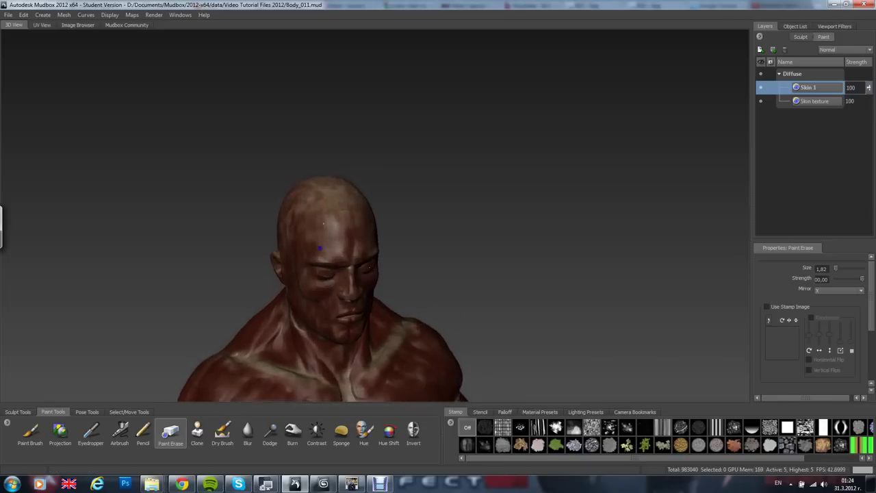